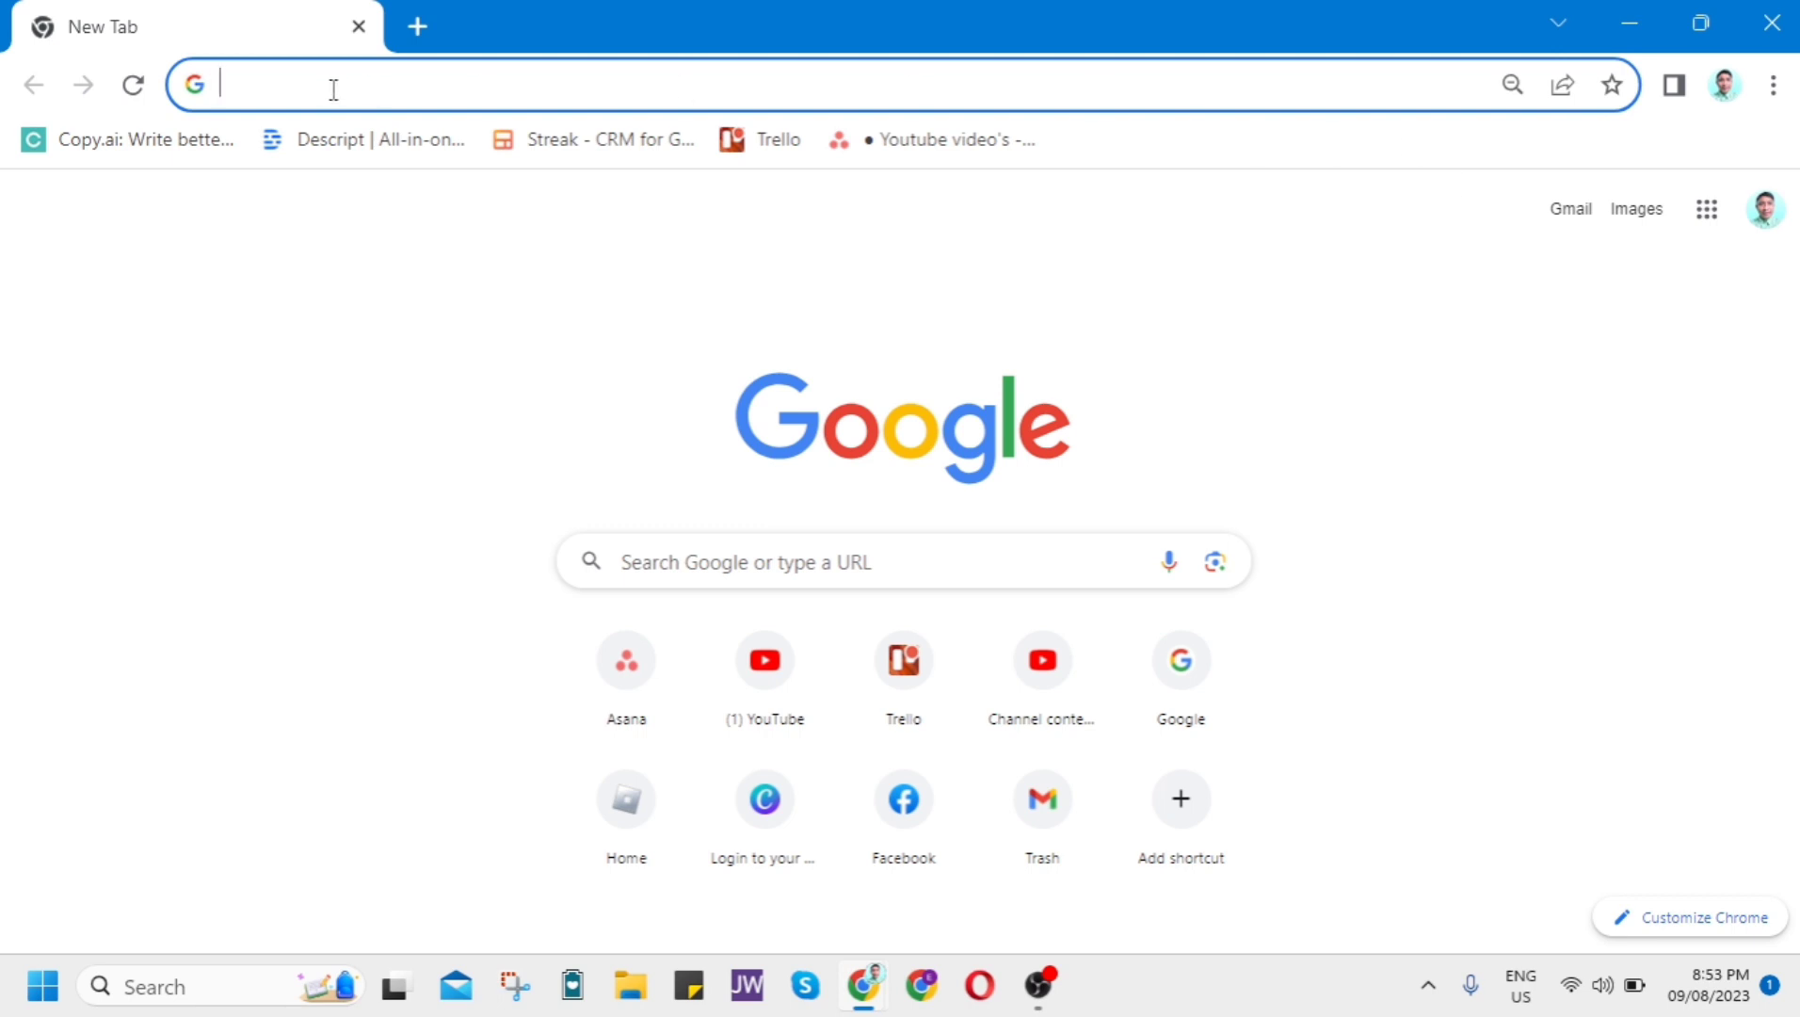
text(indify.c)
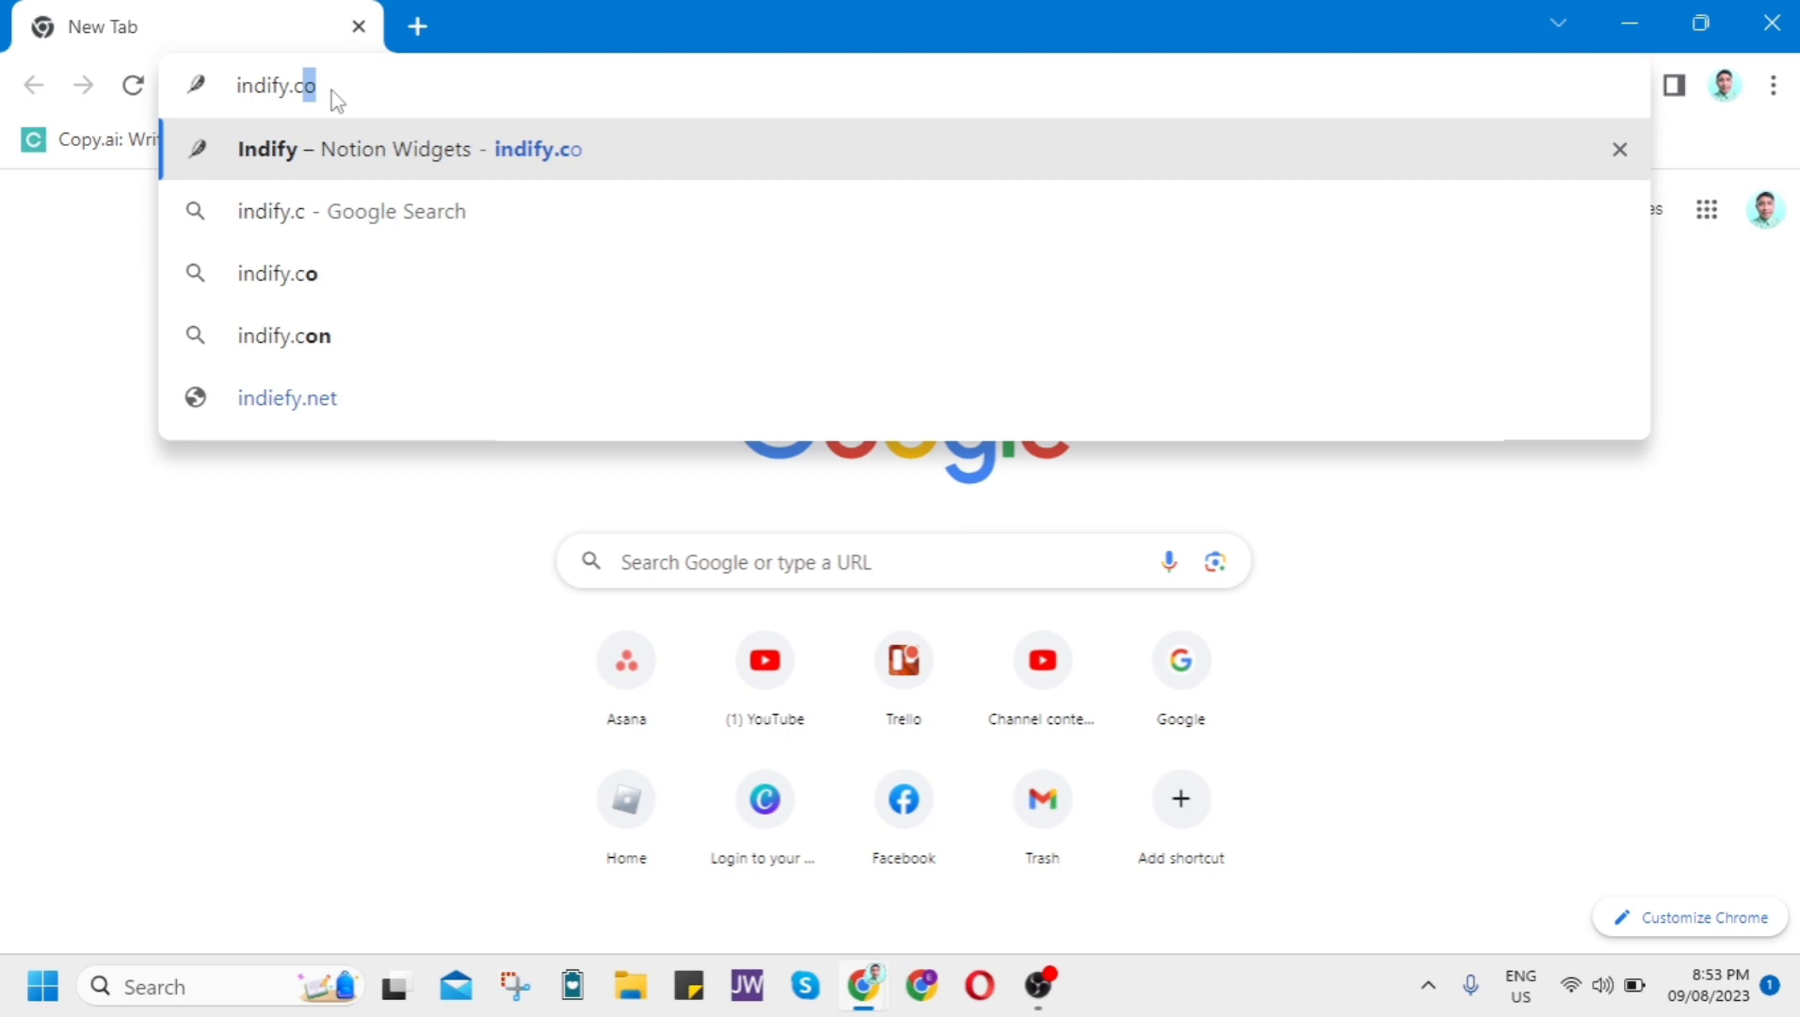
text(o)
Sign into indify.co with Google and start adding a new widget.
key(Return)
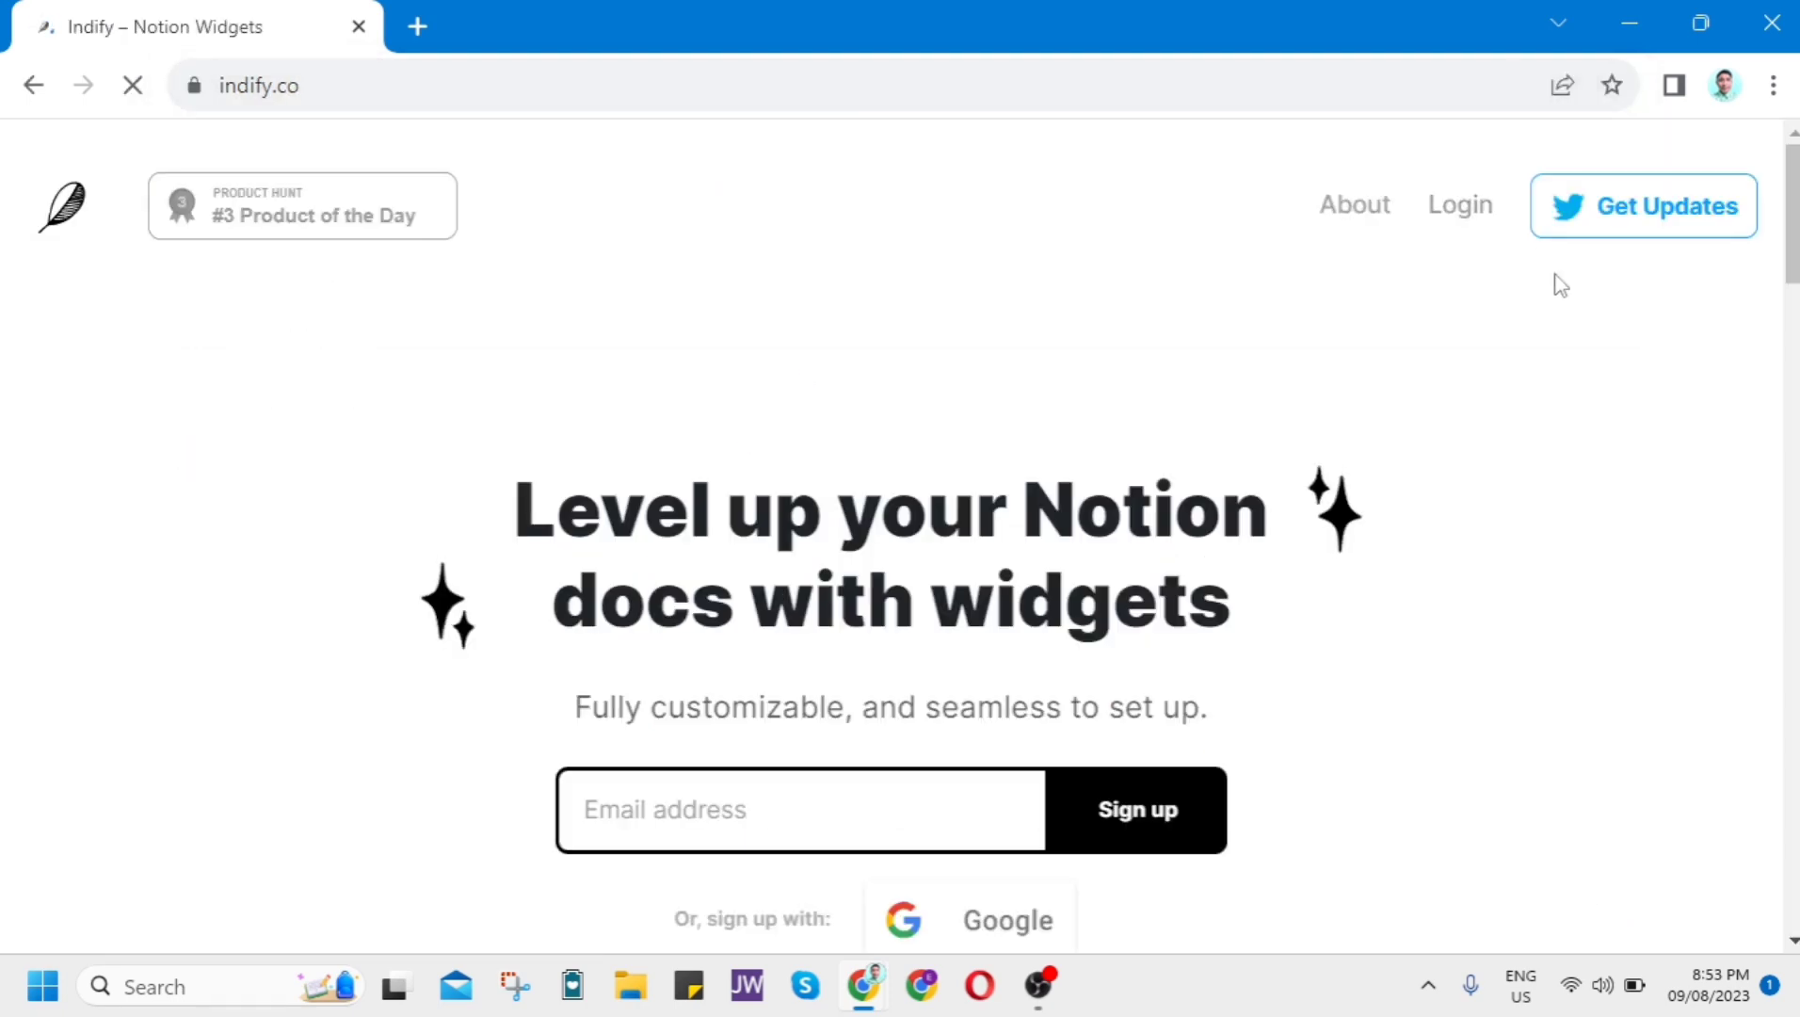
scroll(1307, 280, down, 2)
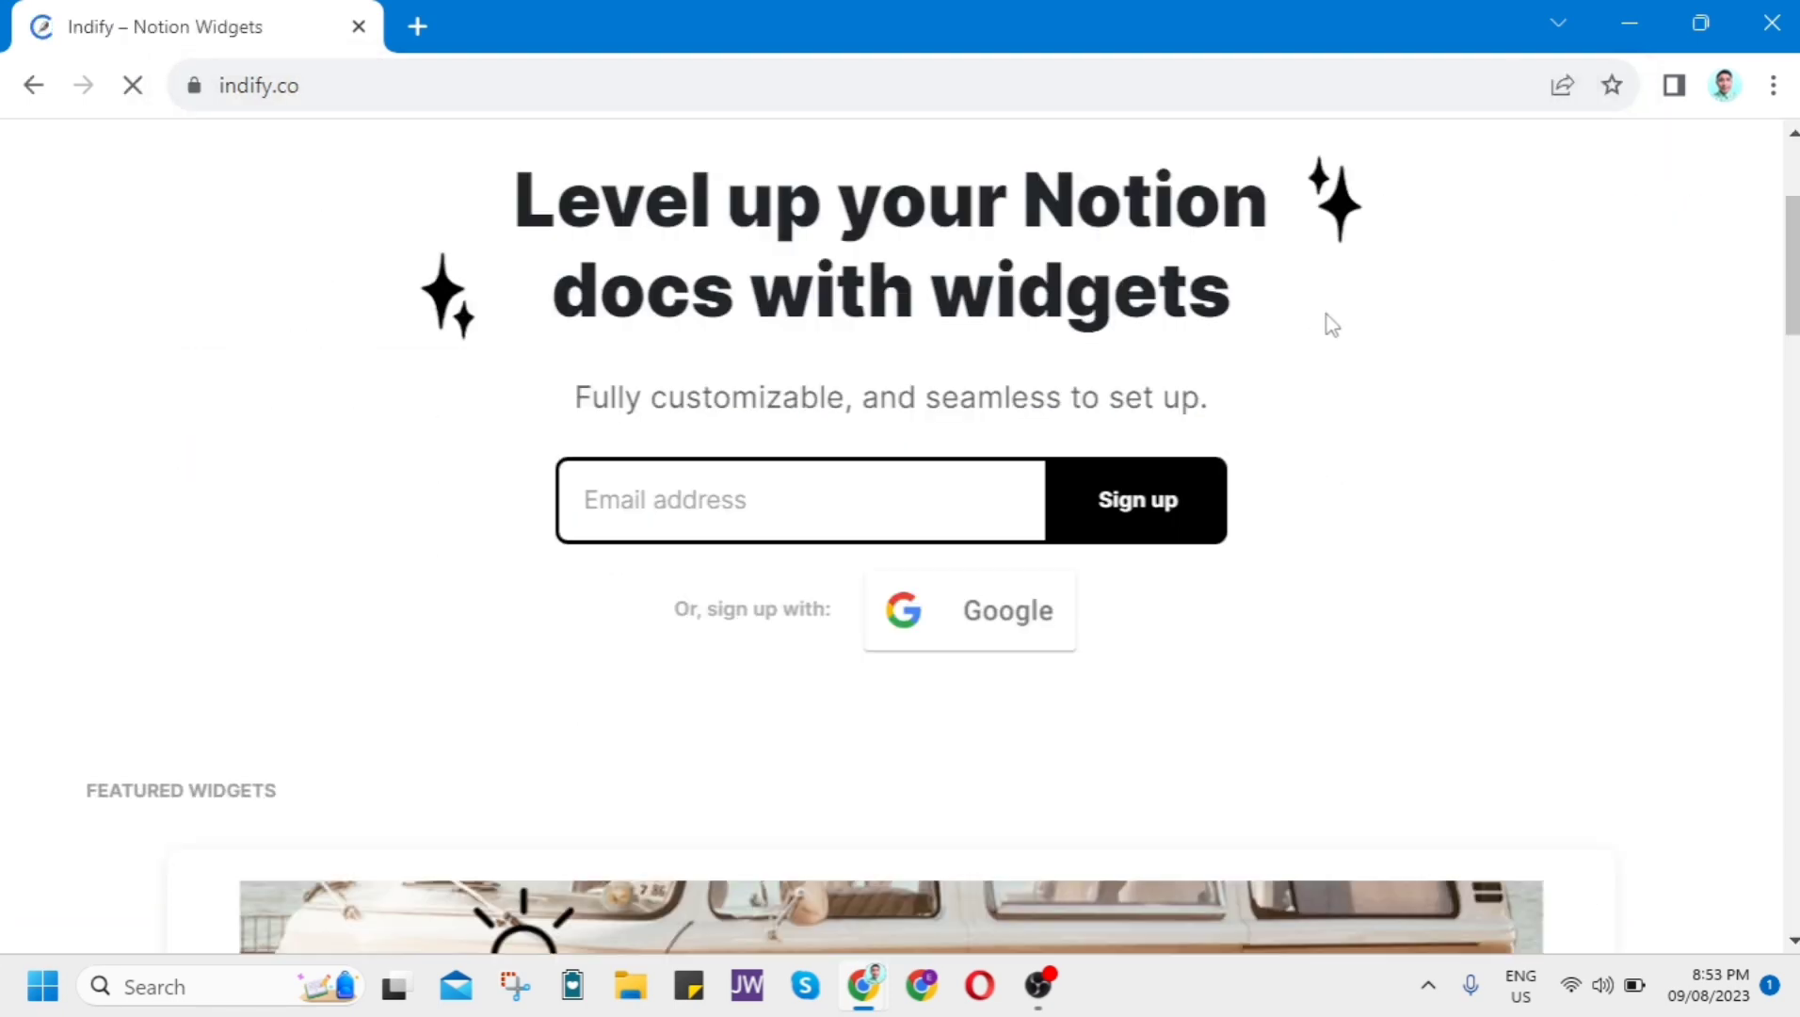
scroll(1327, 322, up, 2)
scroll(1448, 394, down, 3)
scroll(1433, 490, down, 4)
scroll(1430, 490, up, 5)
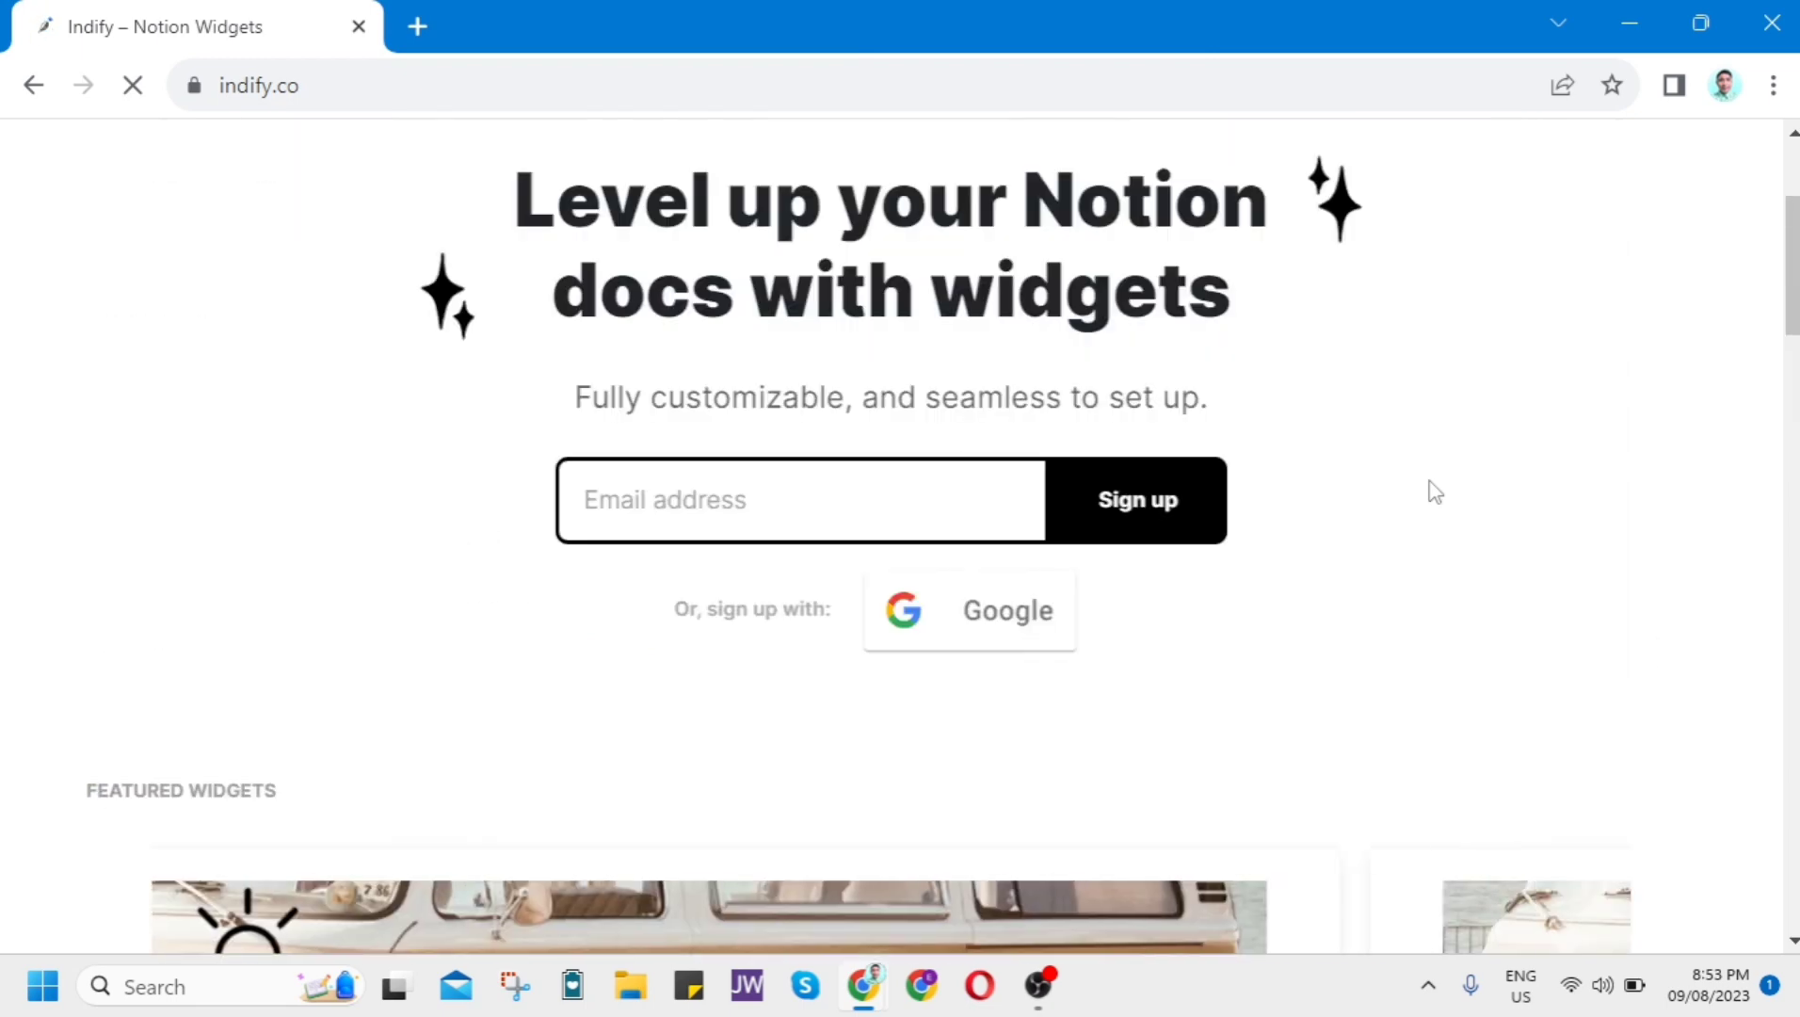
scroll(1429, 490, up, 2)
click(1482, 225)
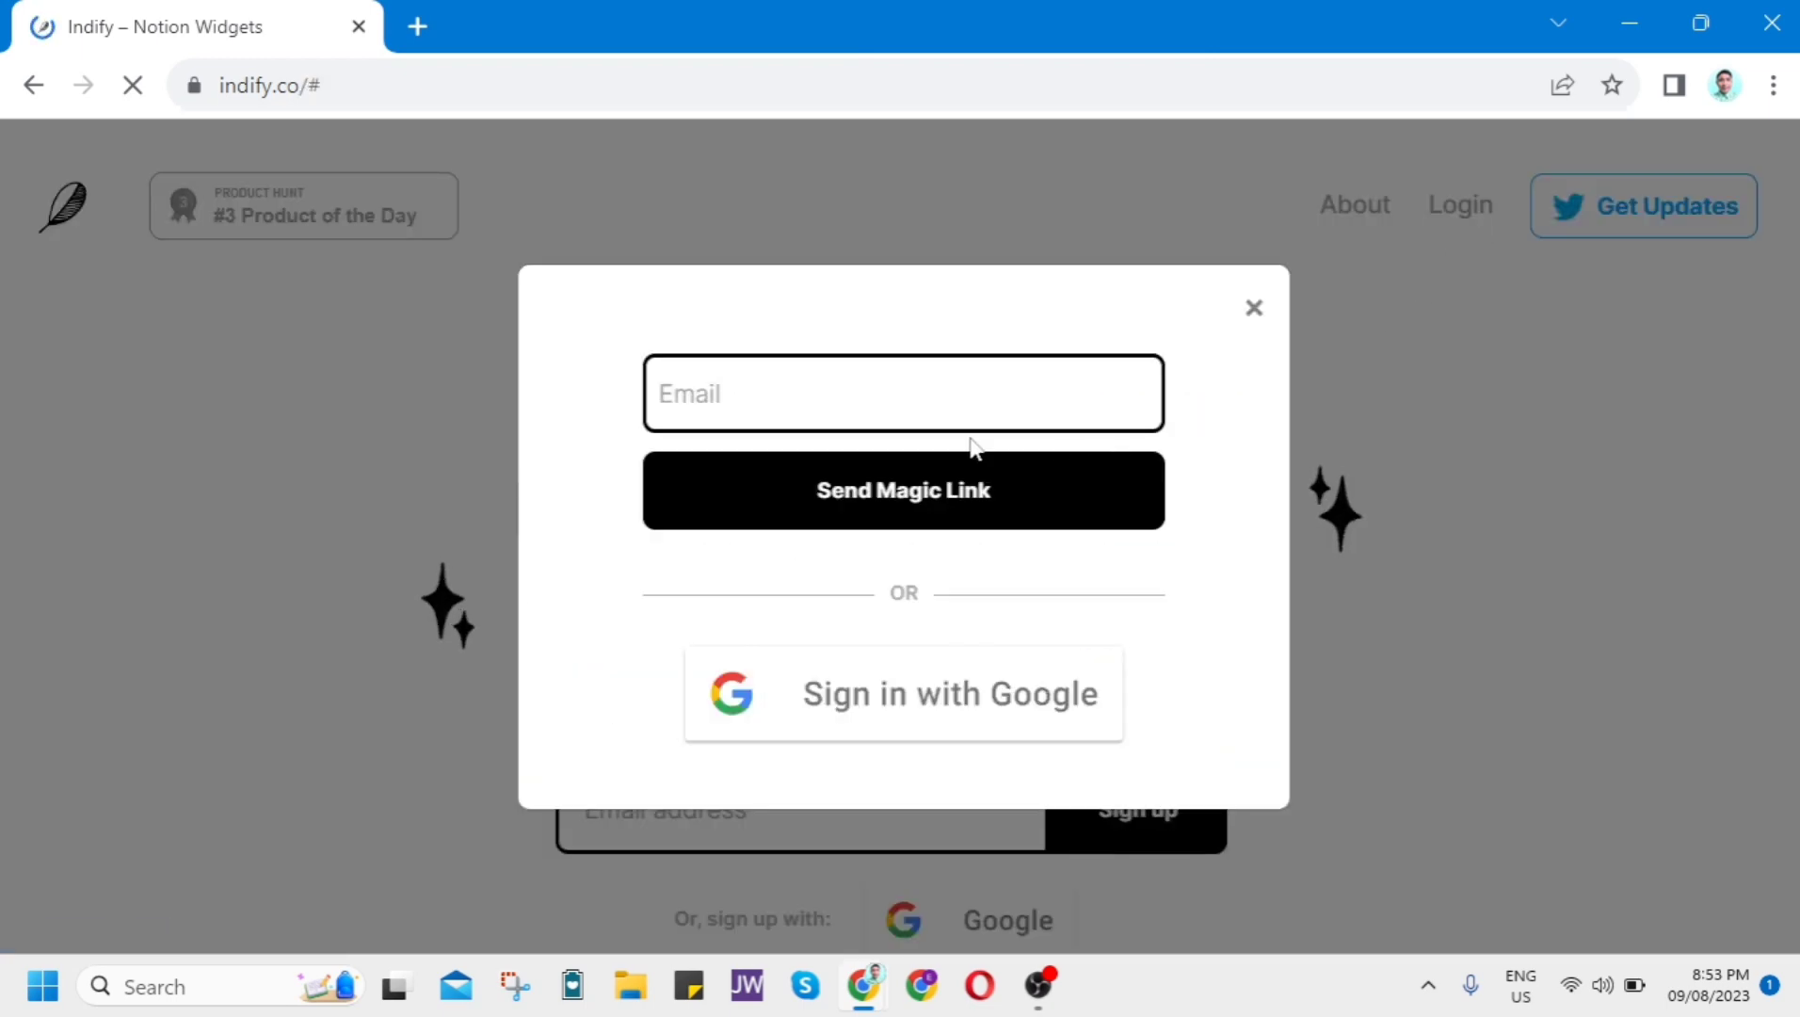
click(897, 702)
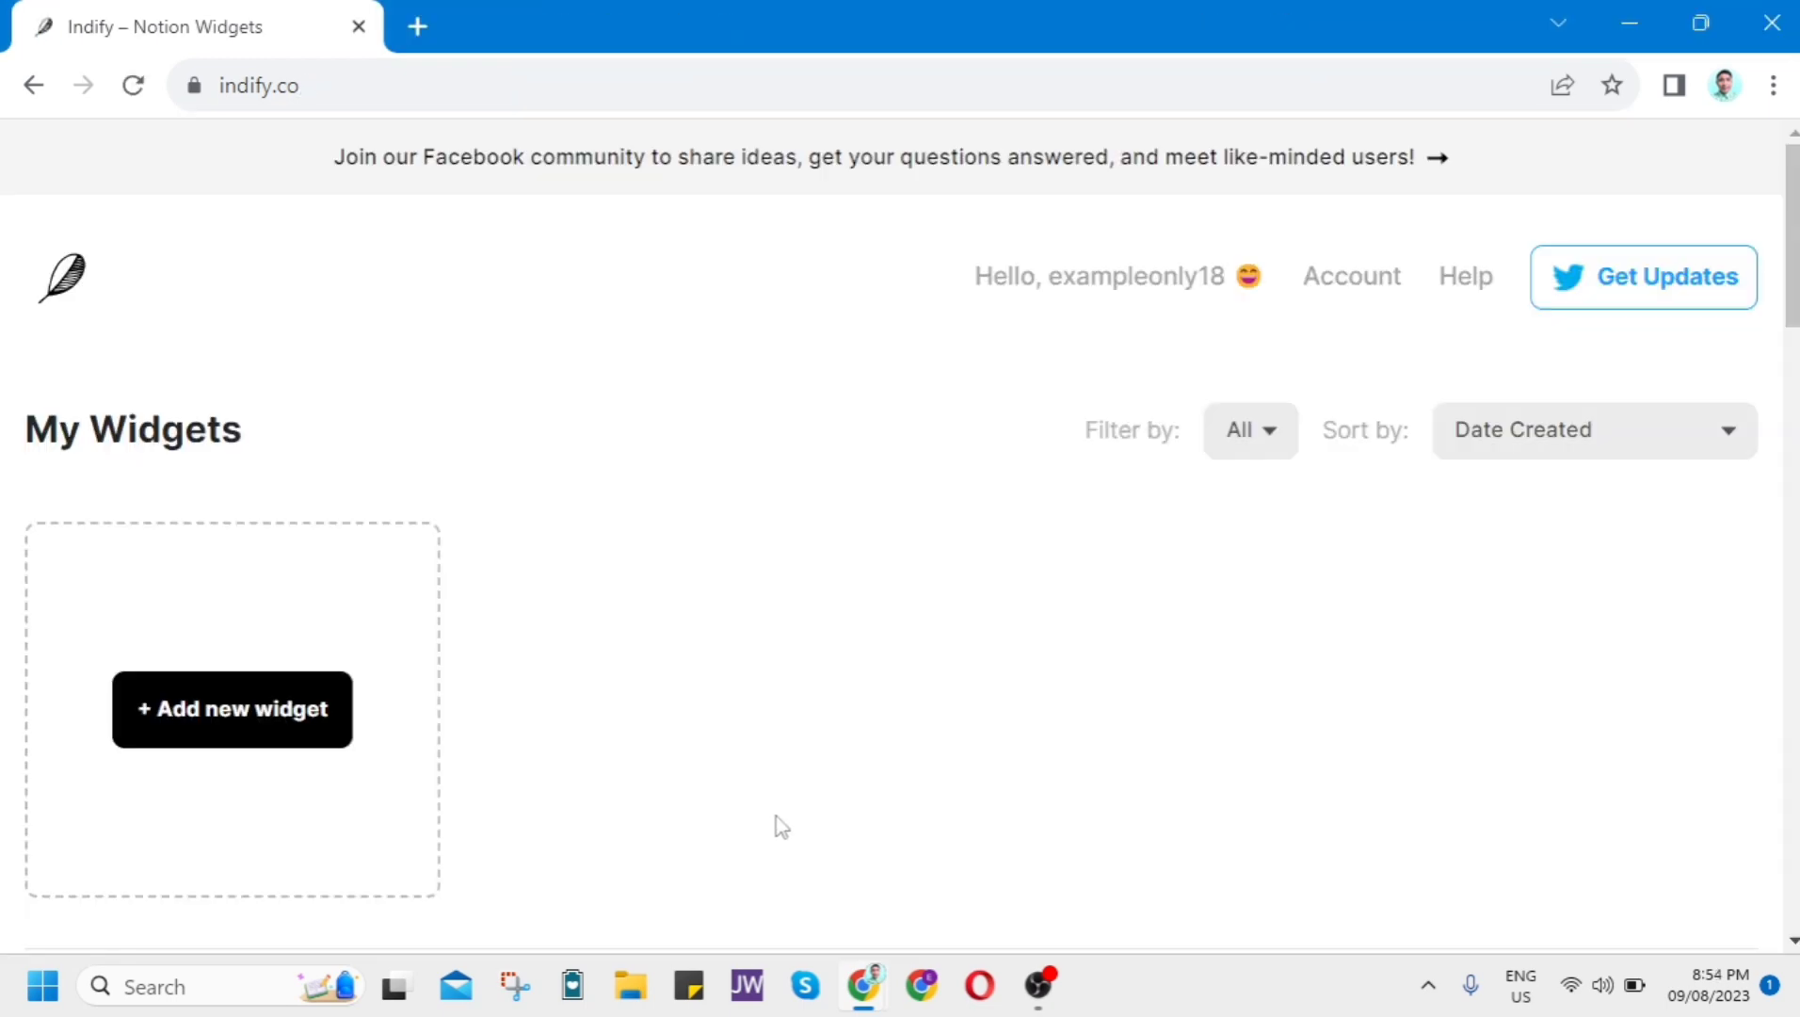
click(248, 722)
mouse_move(1525, 599)
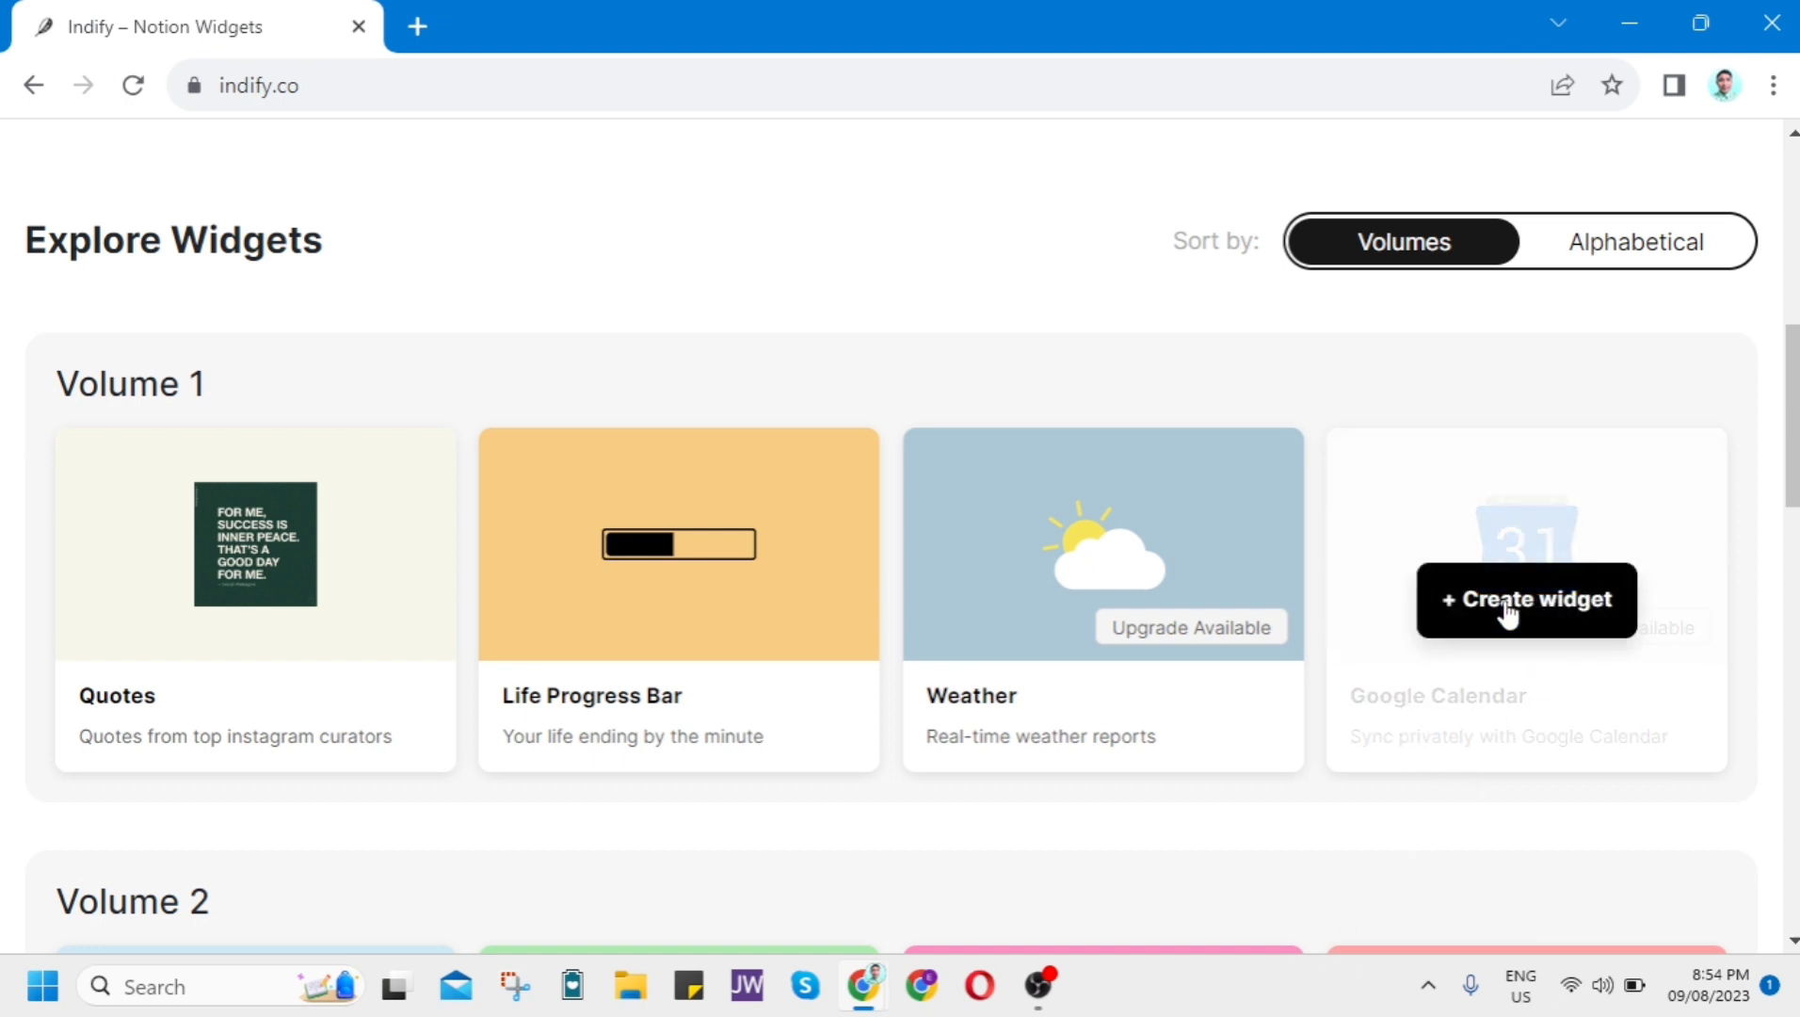
Create a Google Calendar widget titled 'My Calendar' and continue to its configuration.
click(1506, 606)
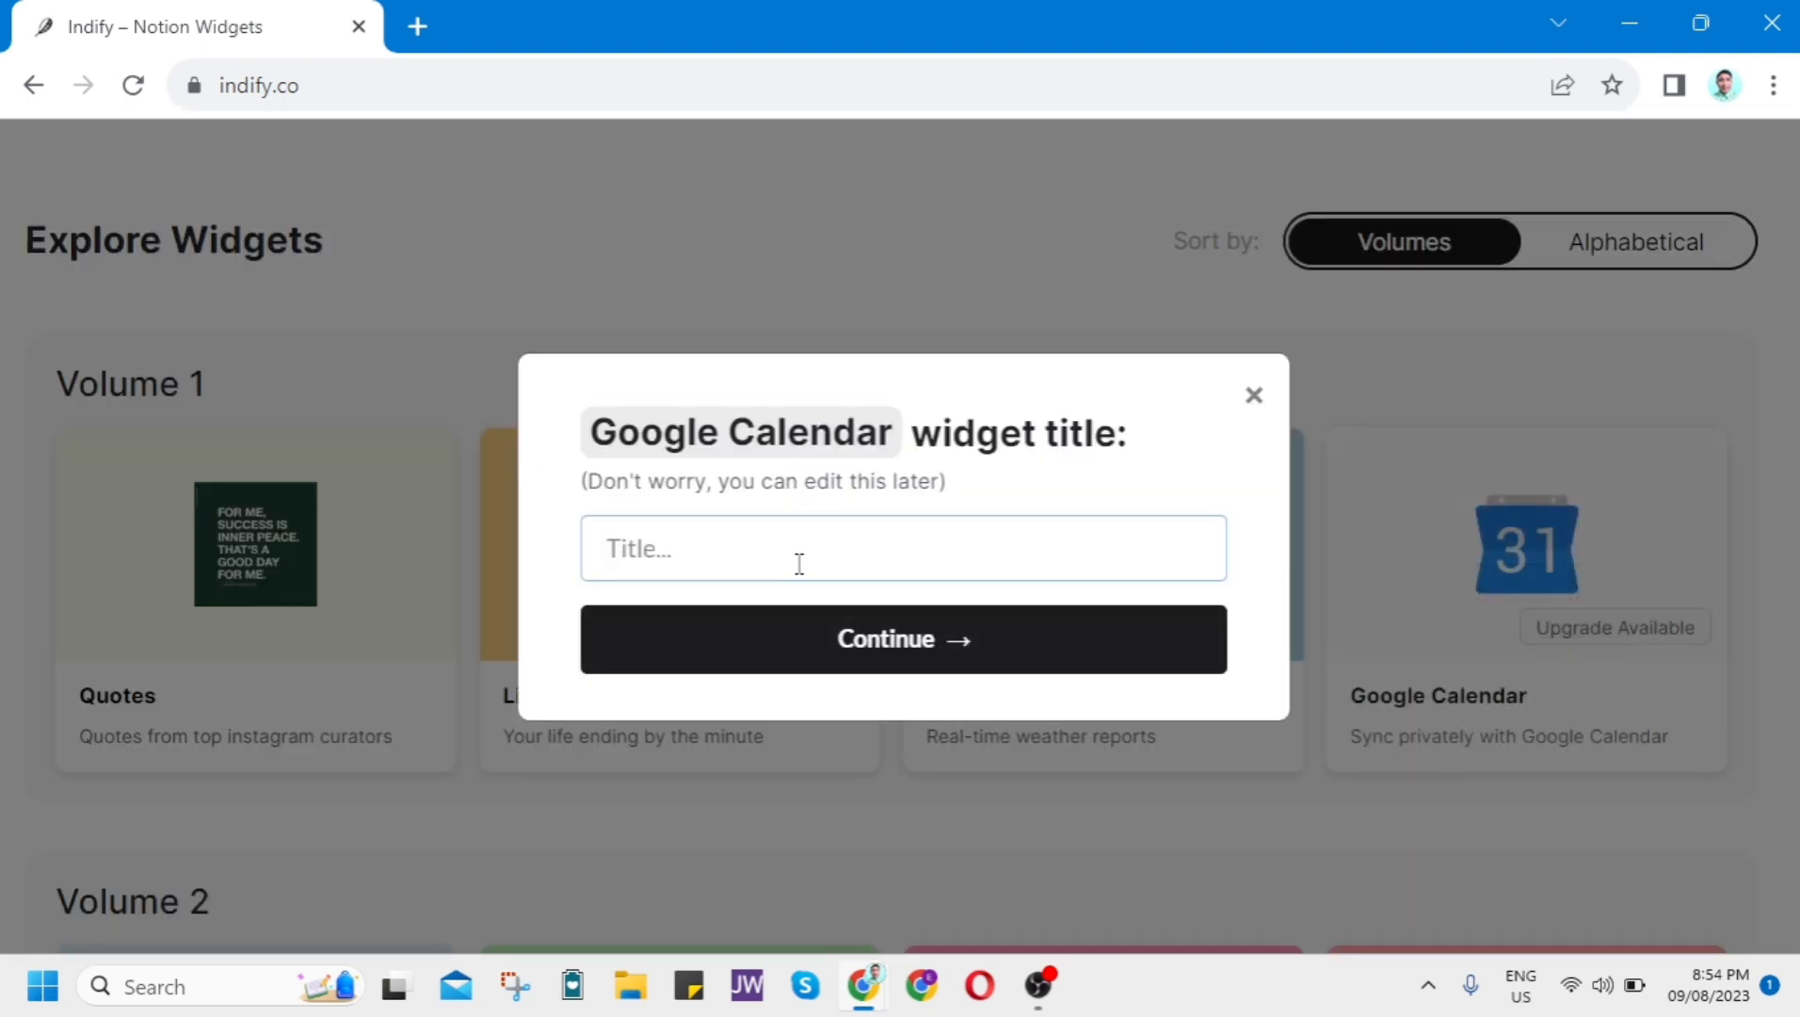
text(My)
text( Cale)
text(ndar)
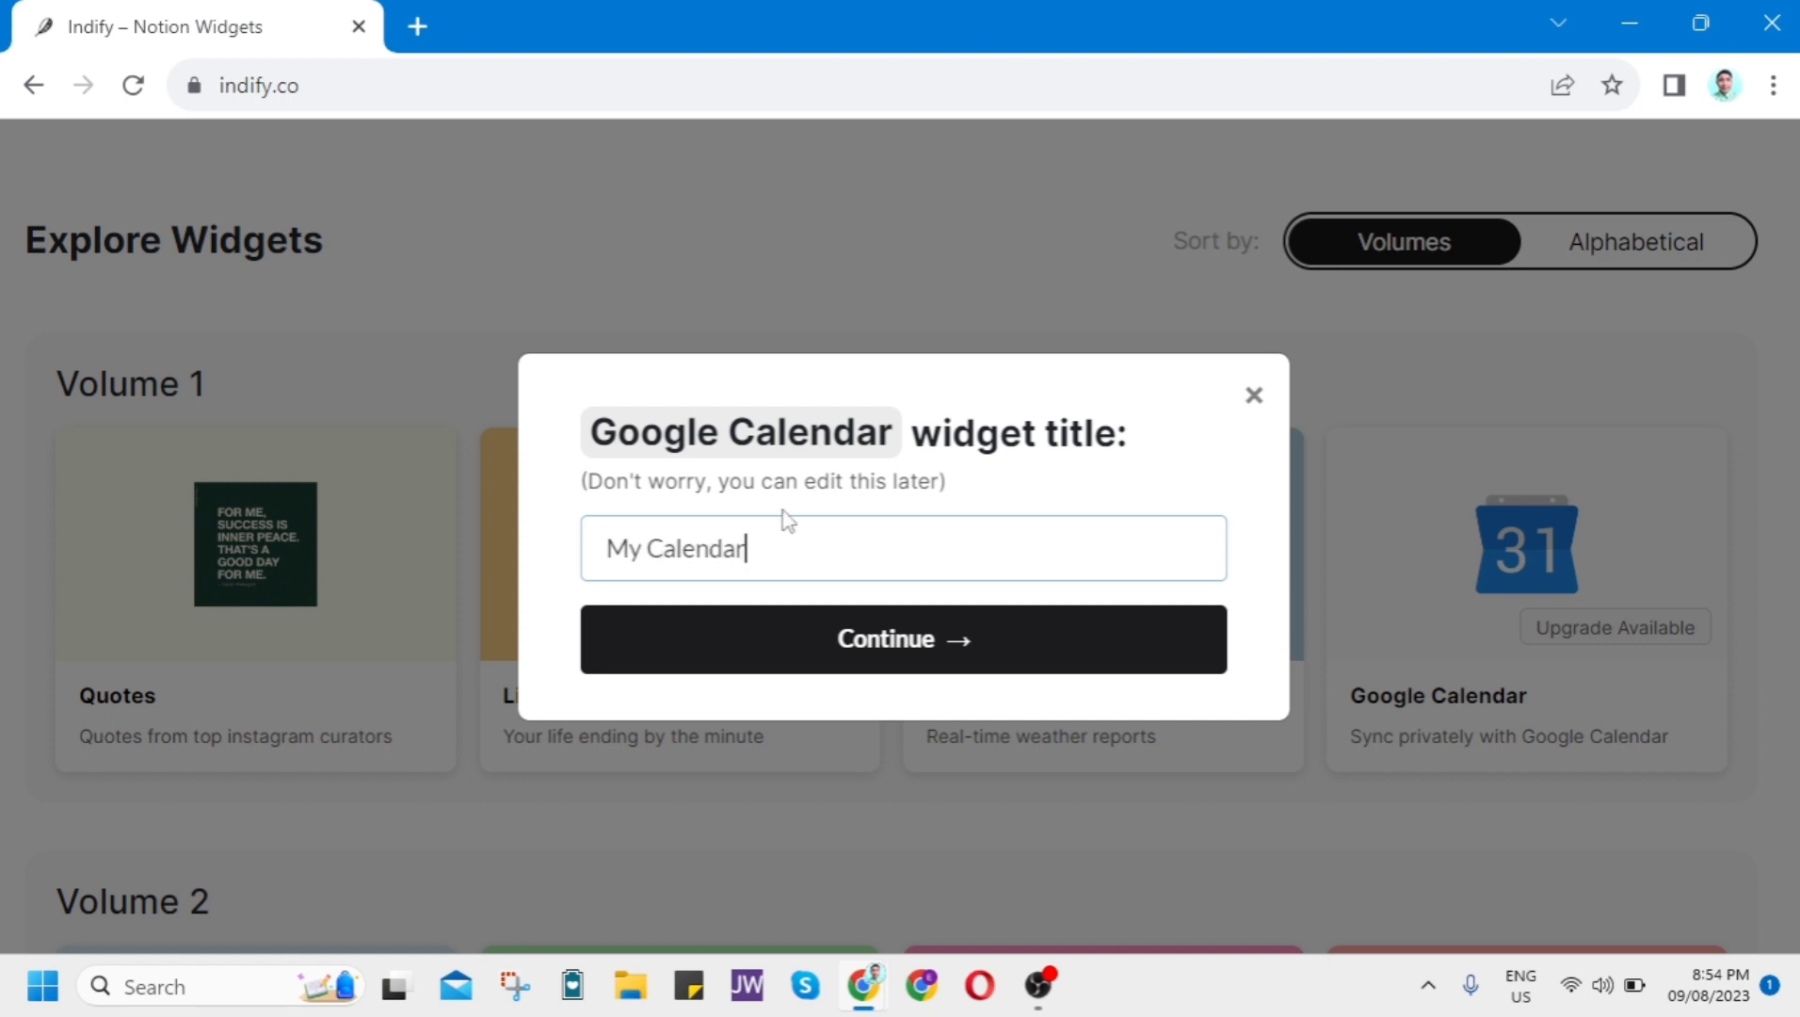
click(899, 640)
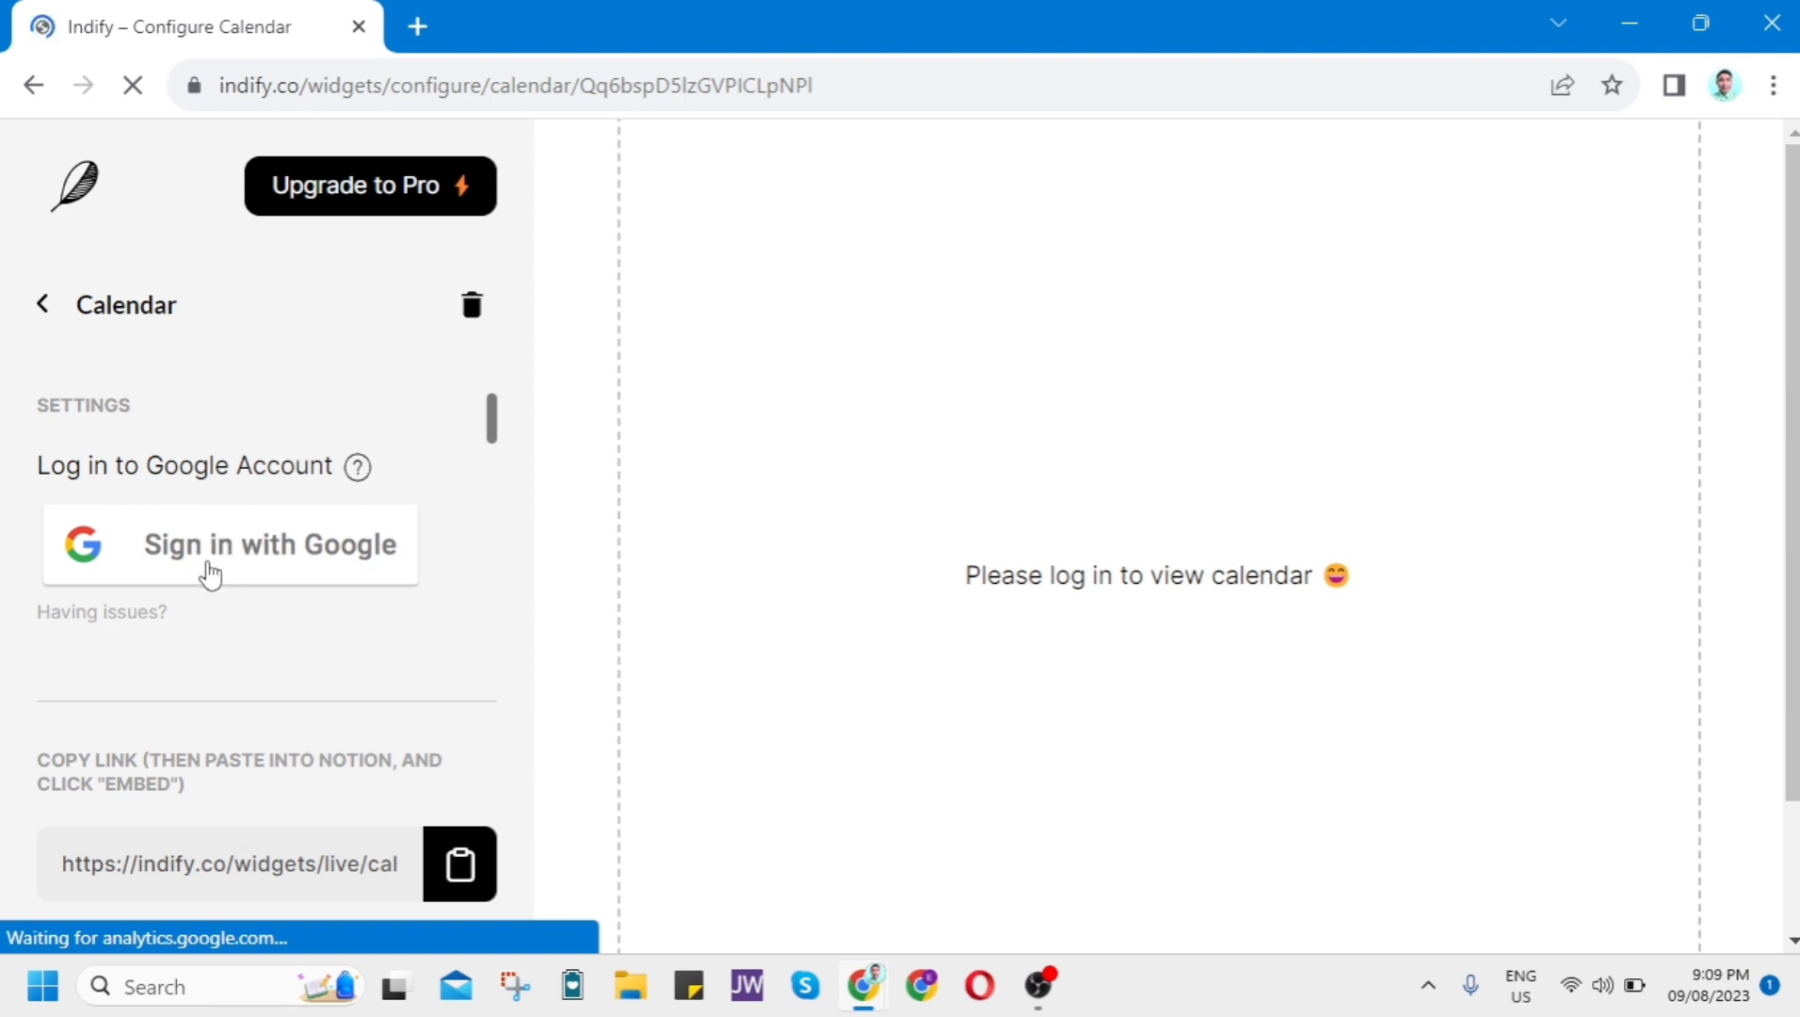
Sign in with Google, allow Indify calendar access, and close the success popup.
click(239, 554)
scroll(530, 523, down, 2)
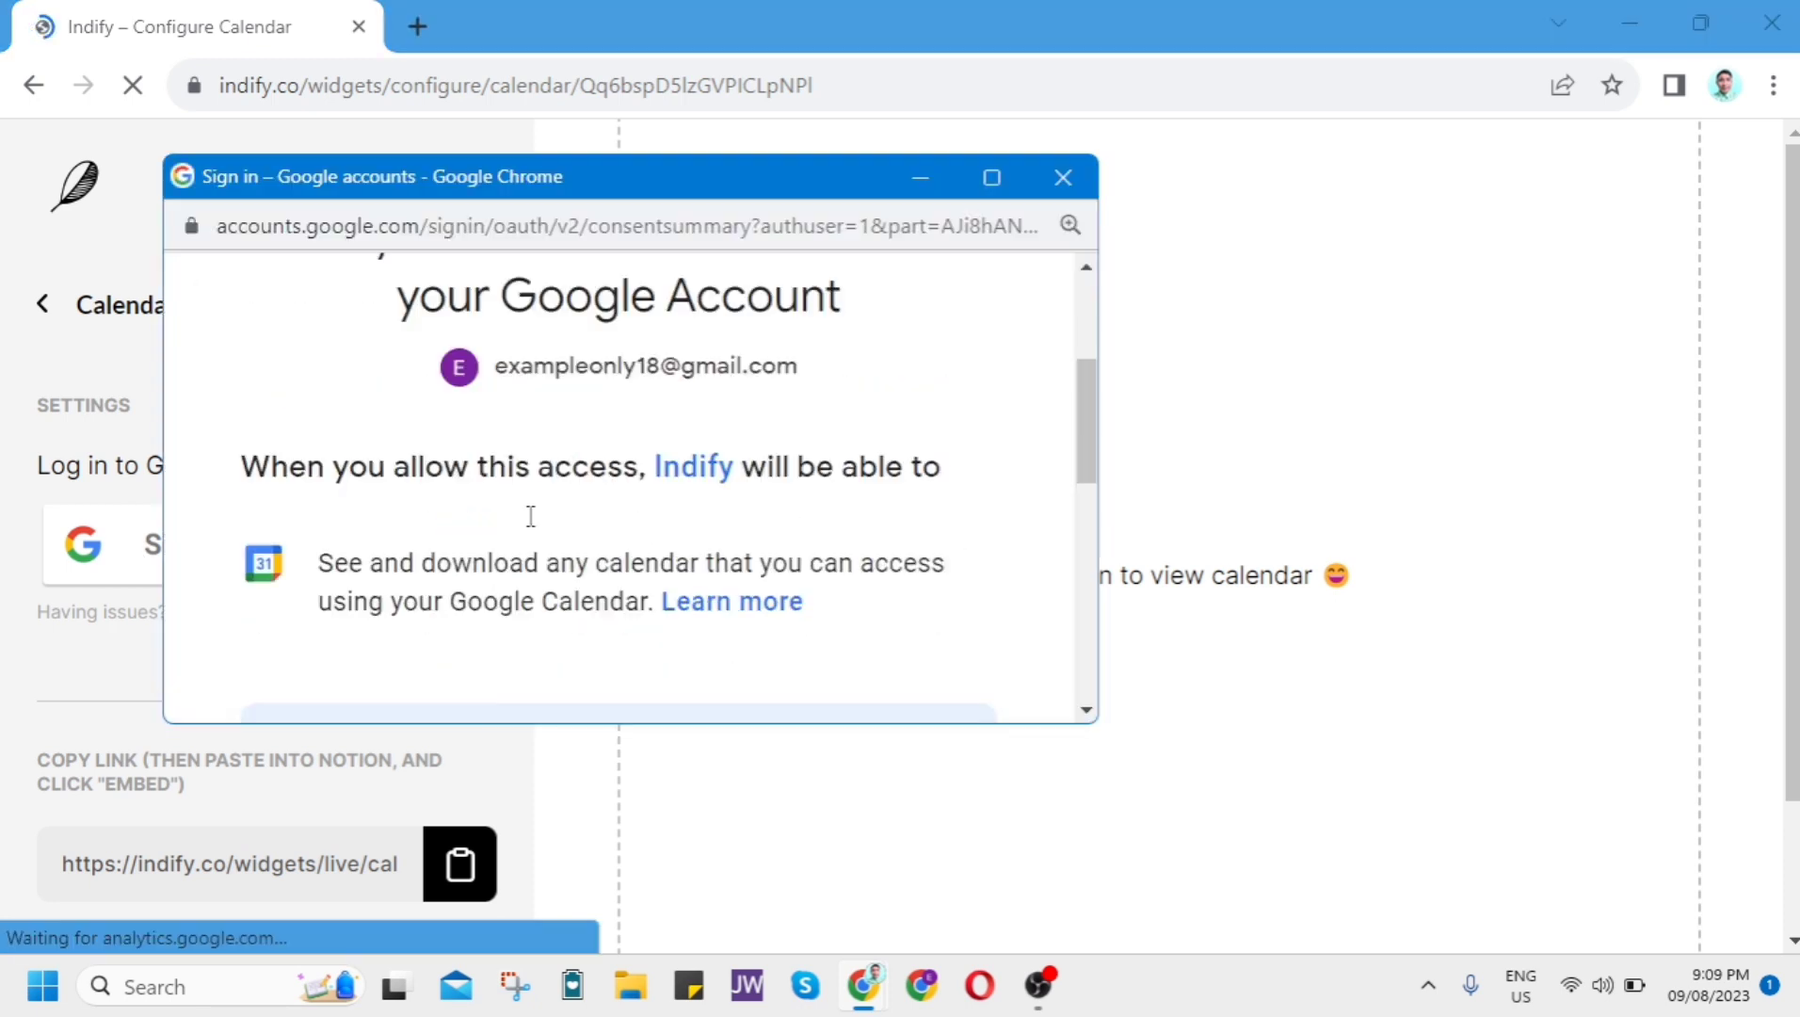
scroll(530, 523, down, 2)
scroll(532, 524, down, 2)
scroll(532, 525, down, 2)
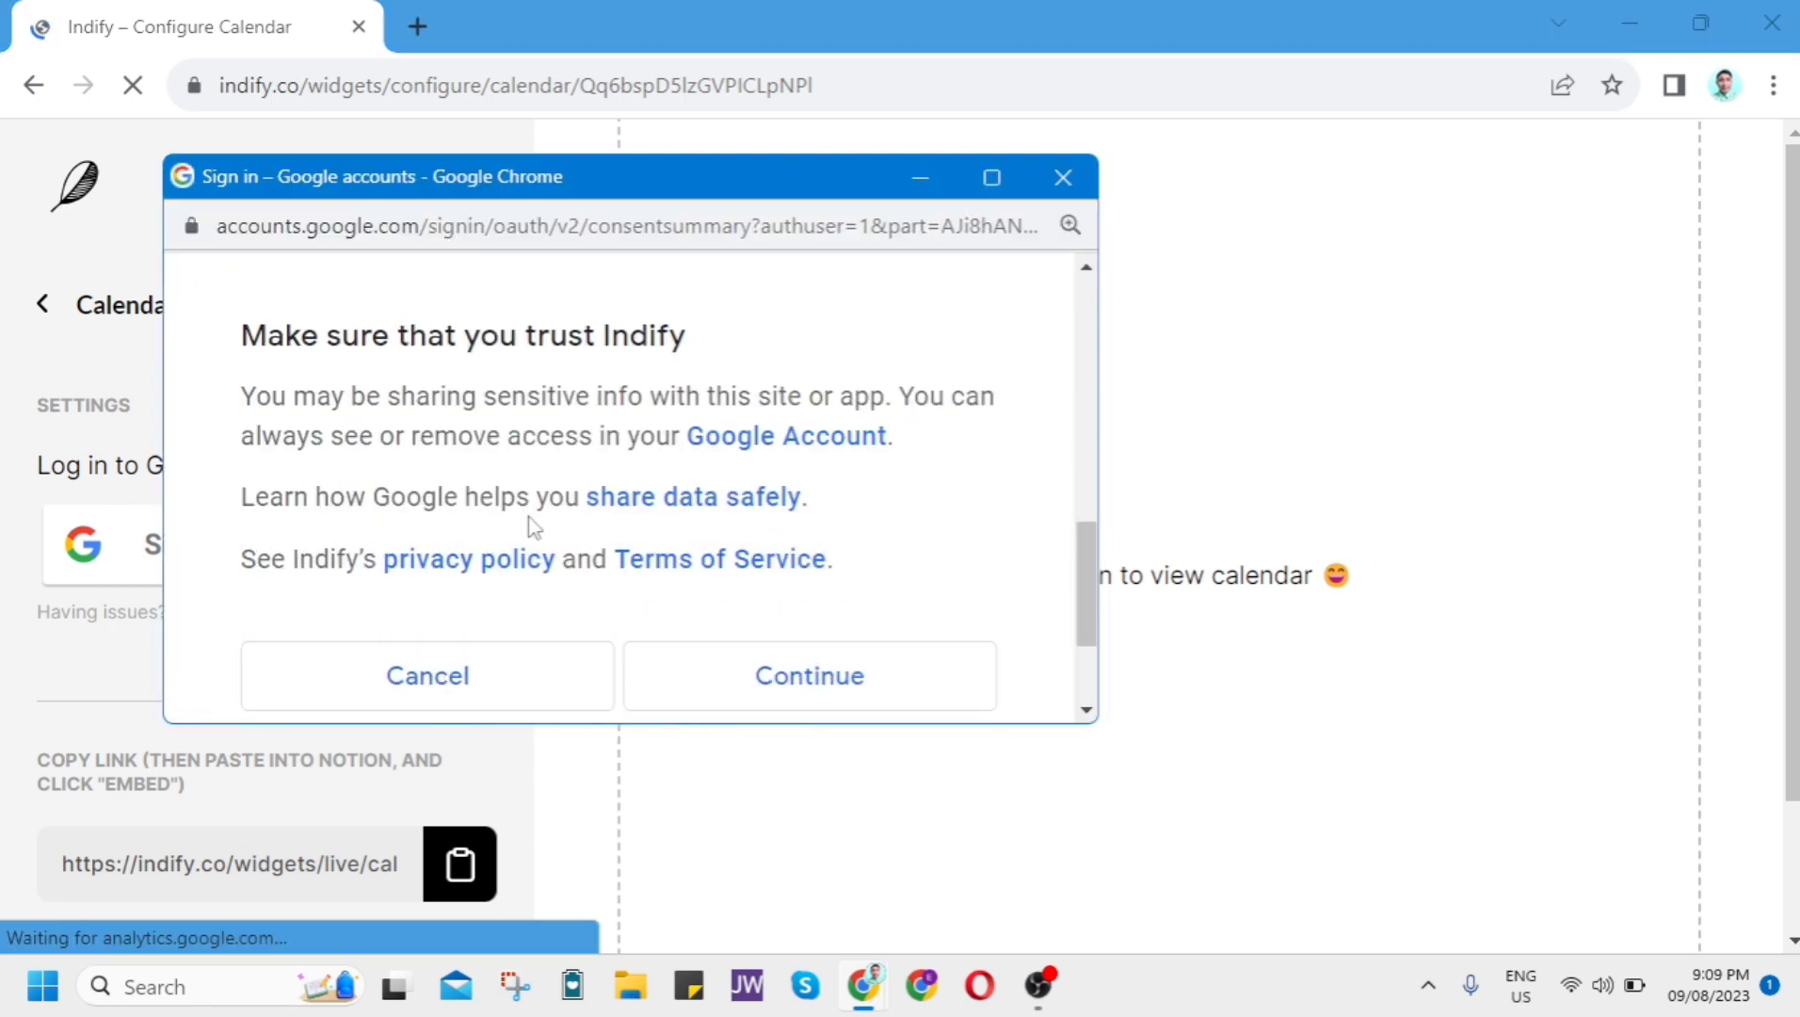
scroll(690, 474, up, 3)
scroll(712, 482, up, 3)
scroll(744, 482, down, 3)
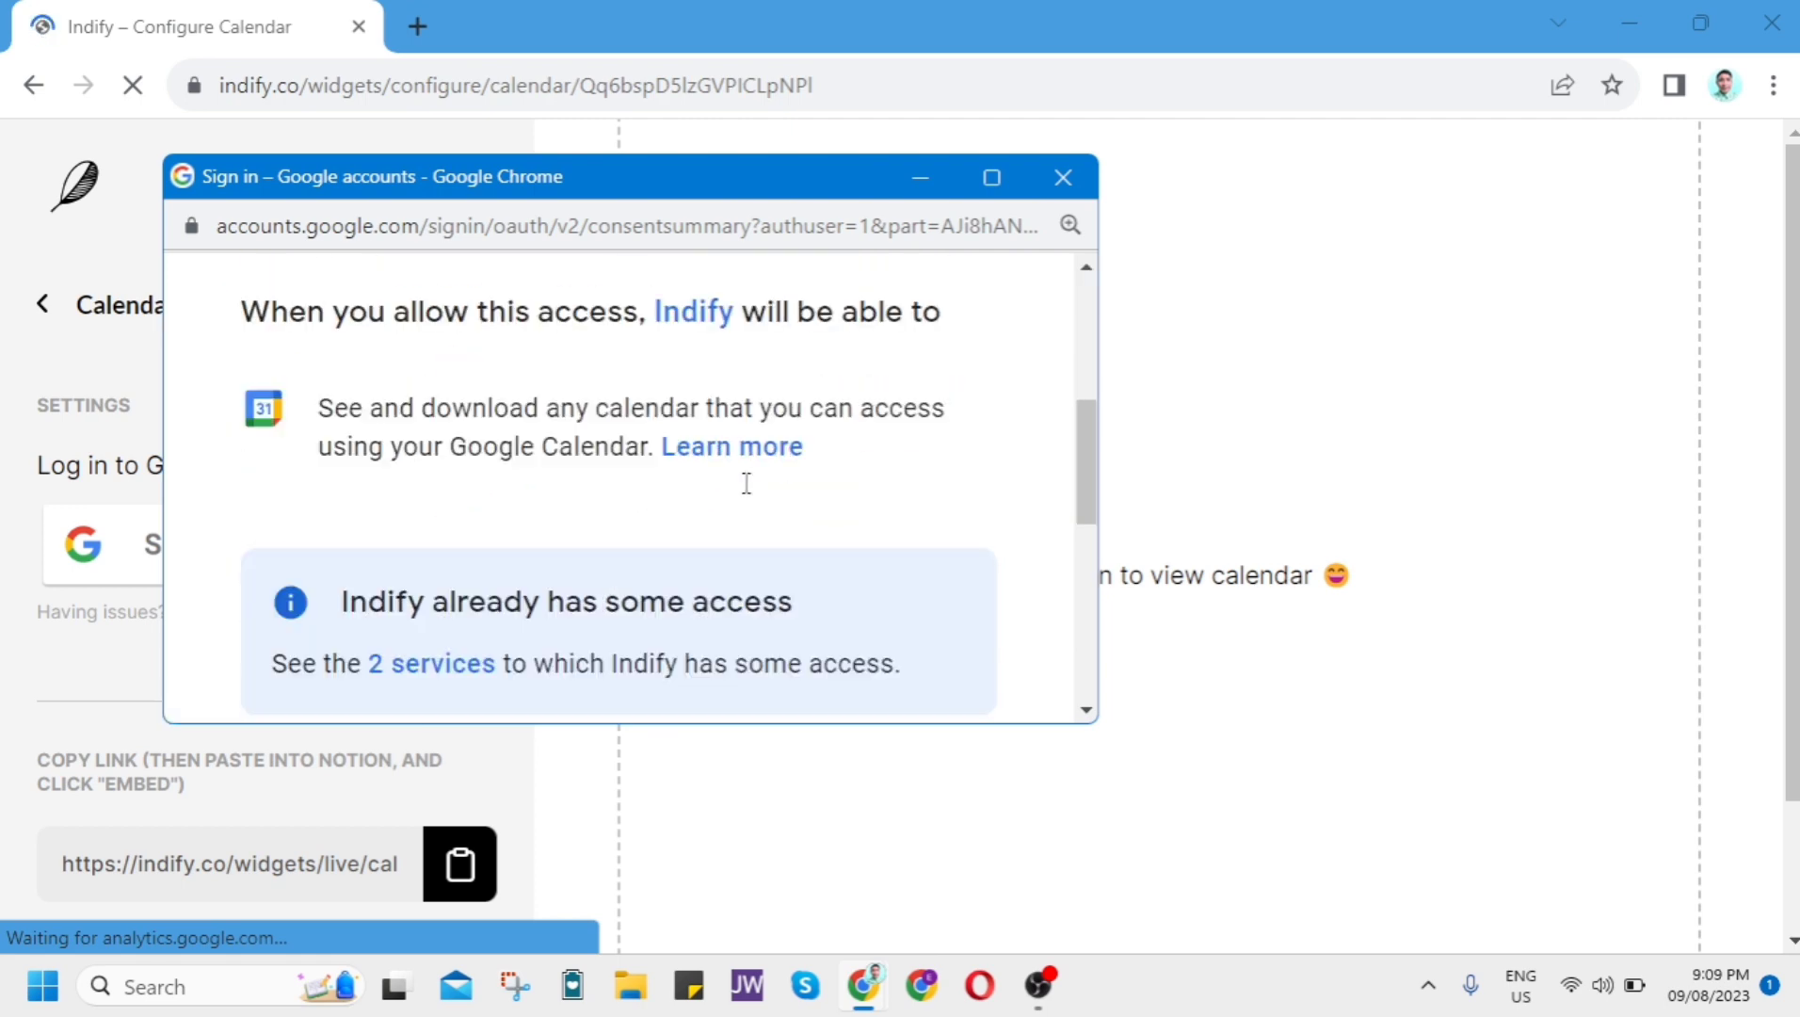
scroll(745, 483, down, 2)
scroll(746, 492, down, 3)
click(801, 471)
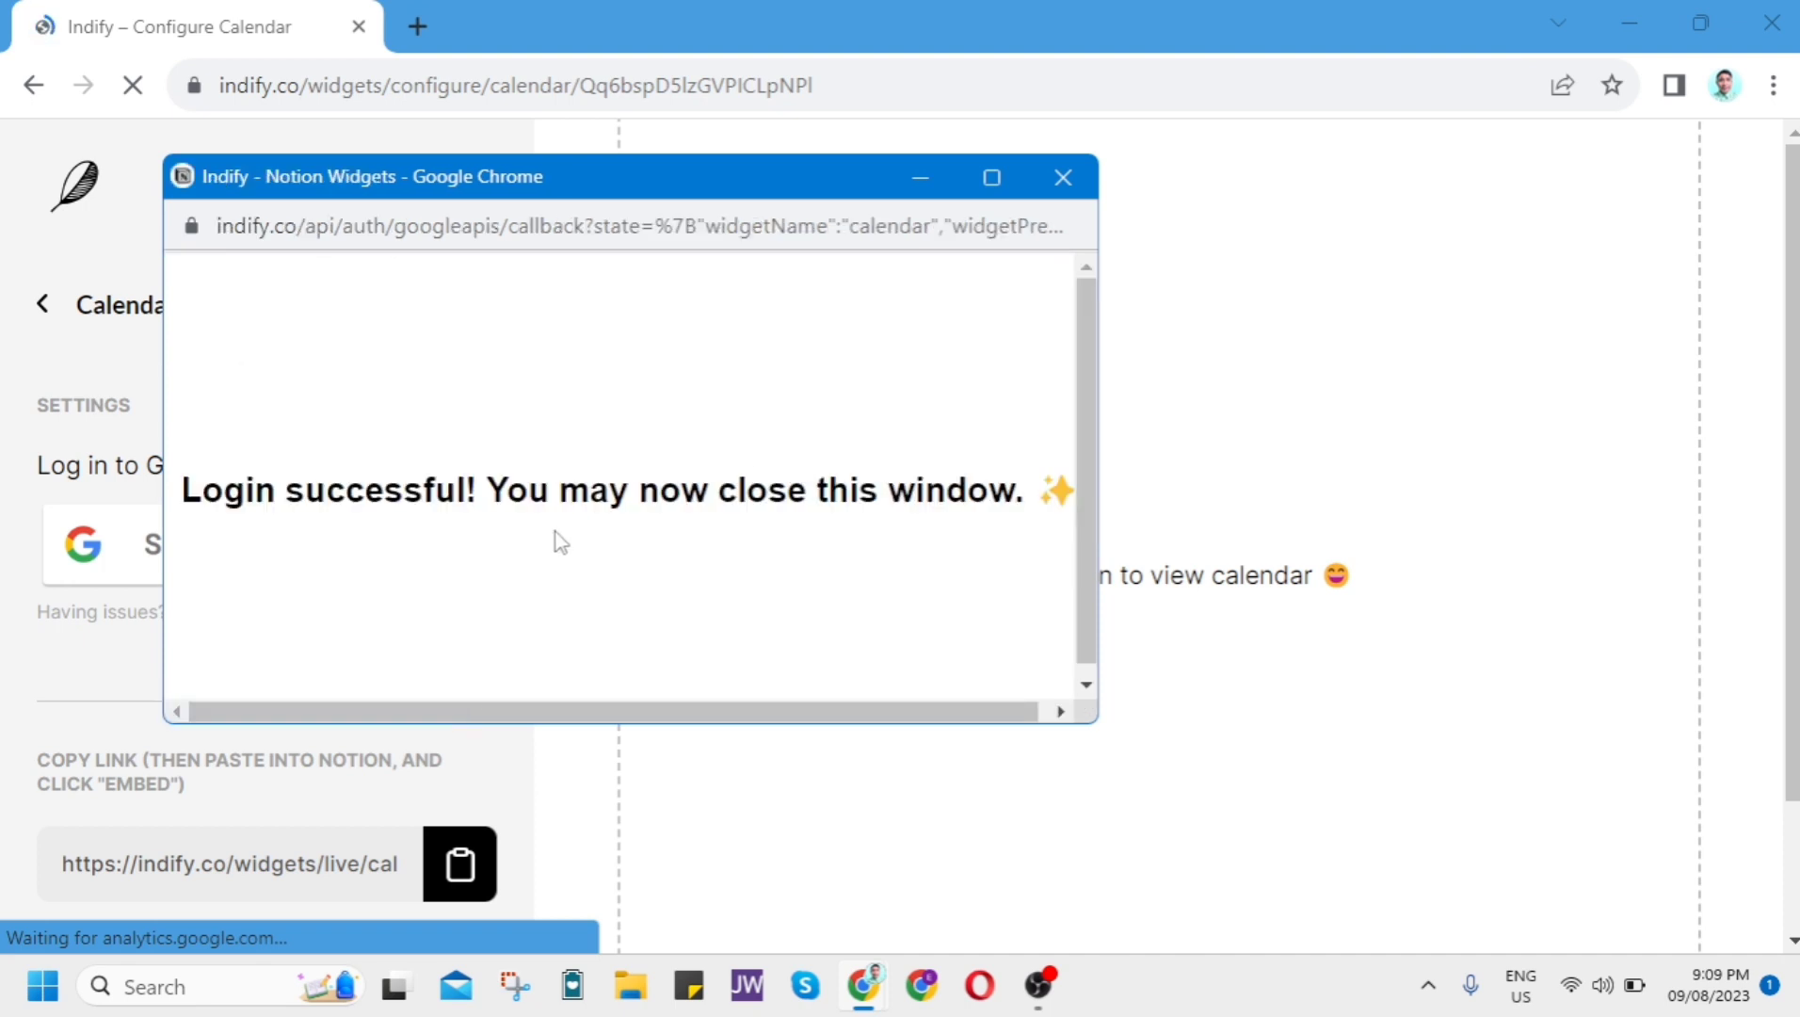
click(1064, 178)
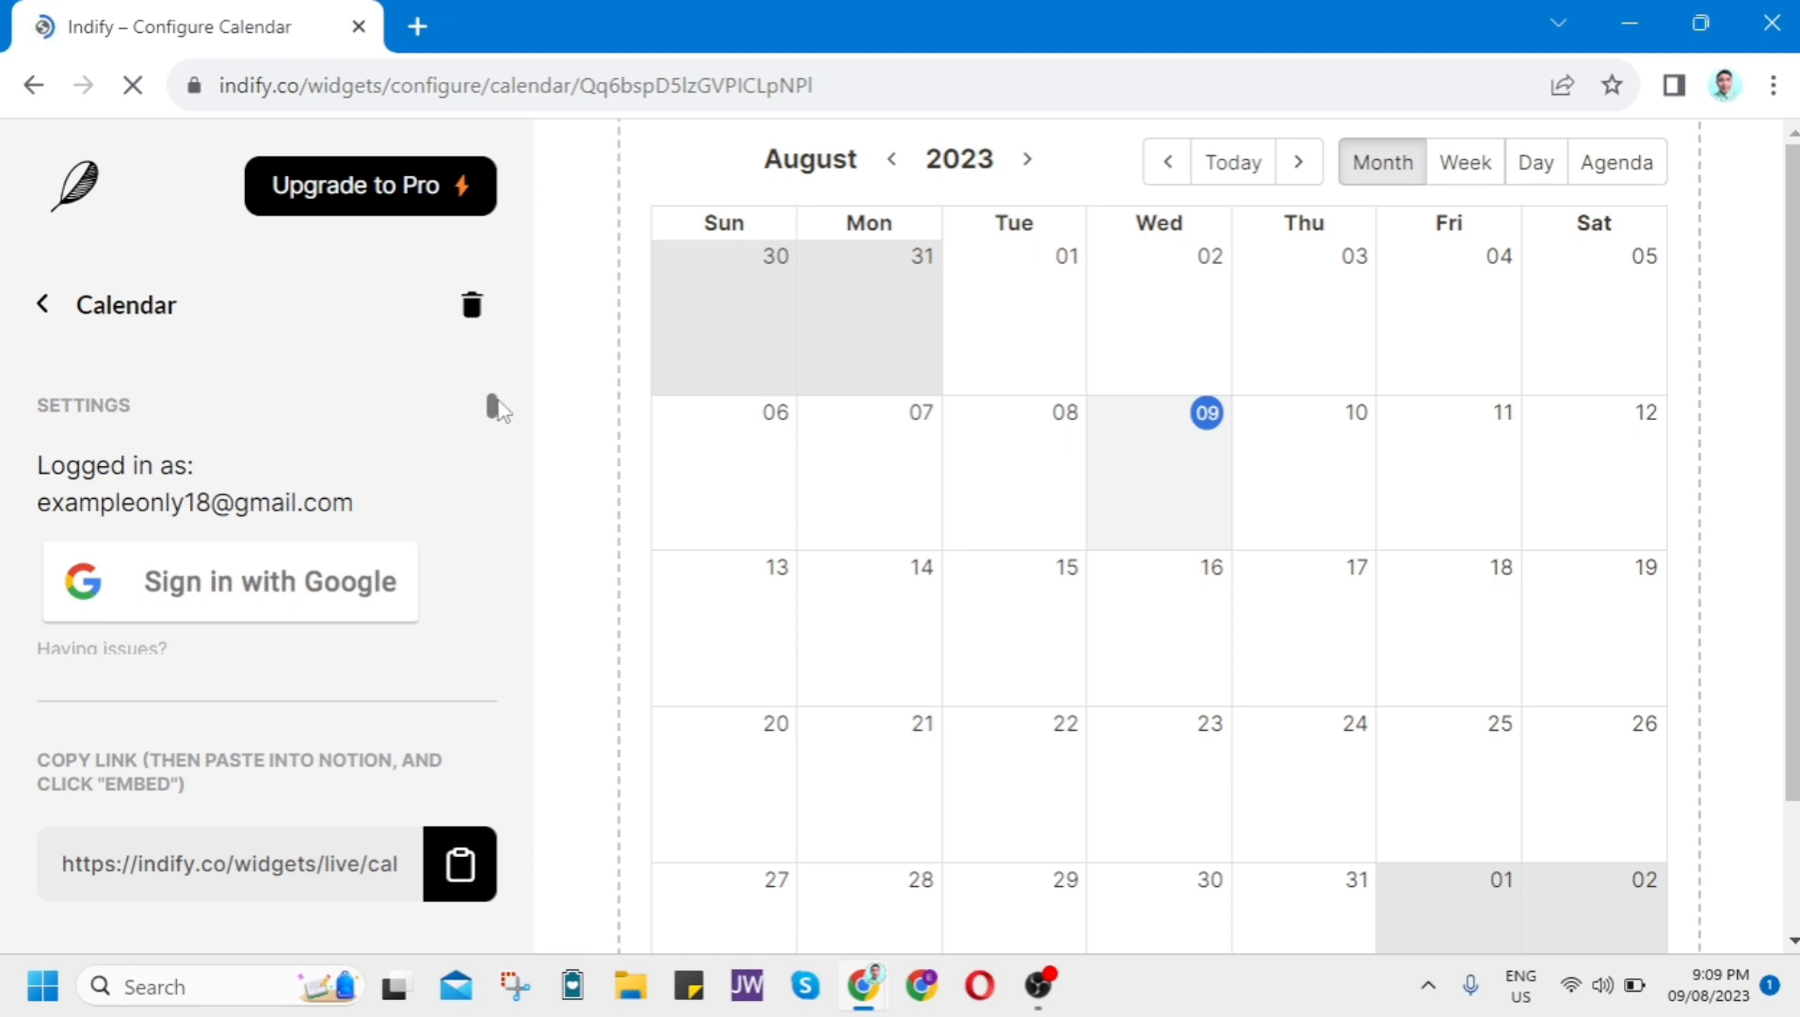
drag(491, 406, 482, 639)
scroll(416, 737, down, 2)
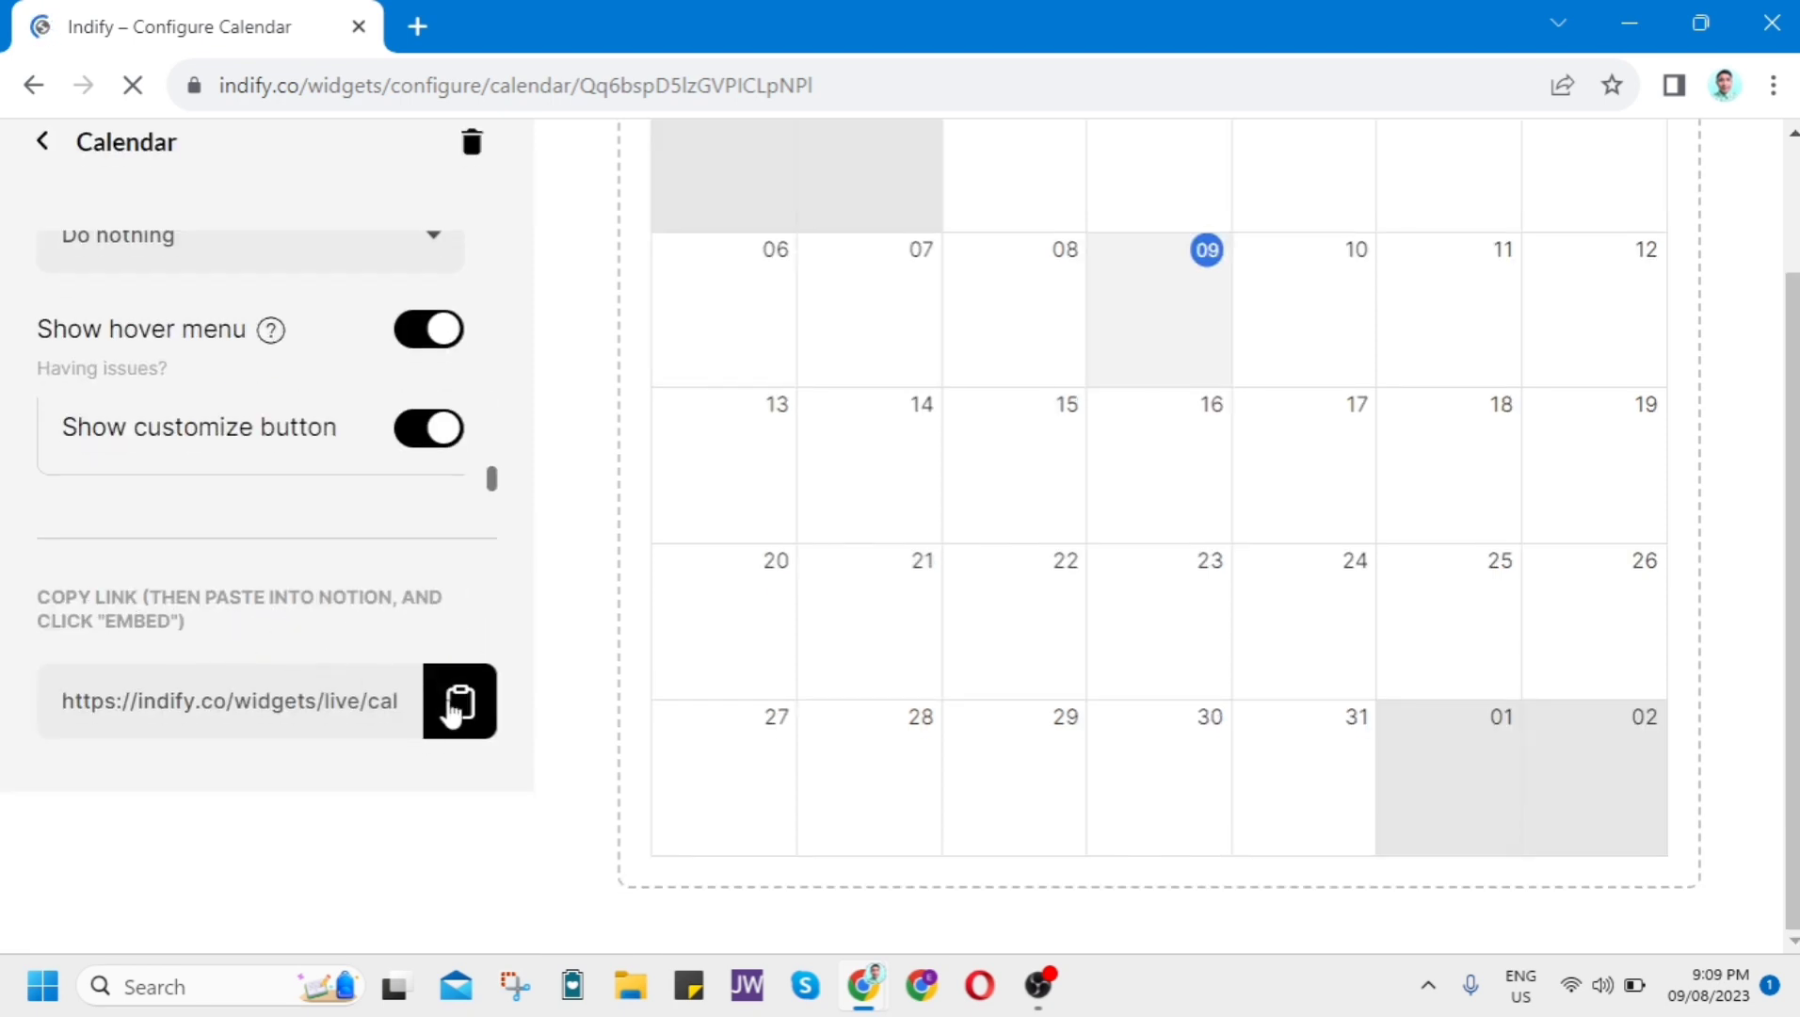
Copy the calendar widget's live embed URL from the COPY LINK section.
click(464, 706)
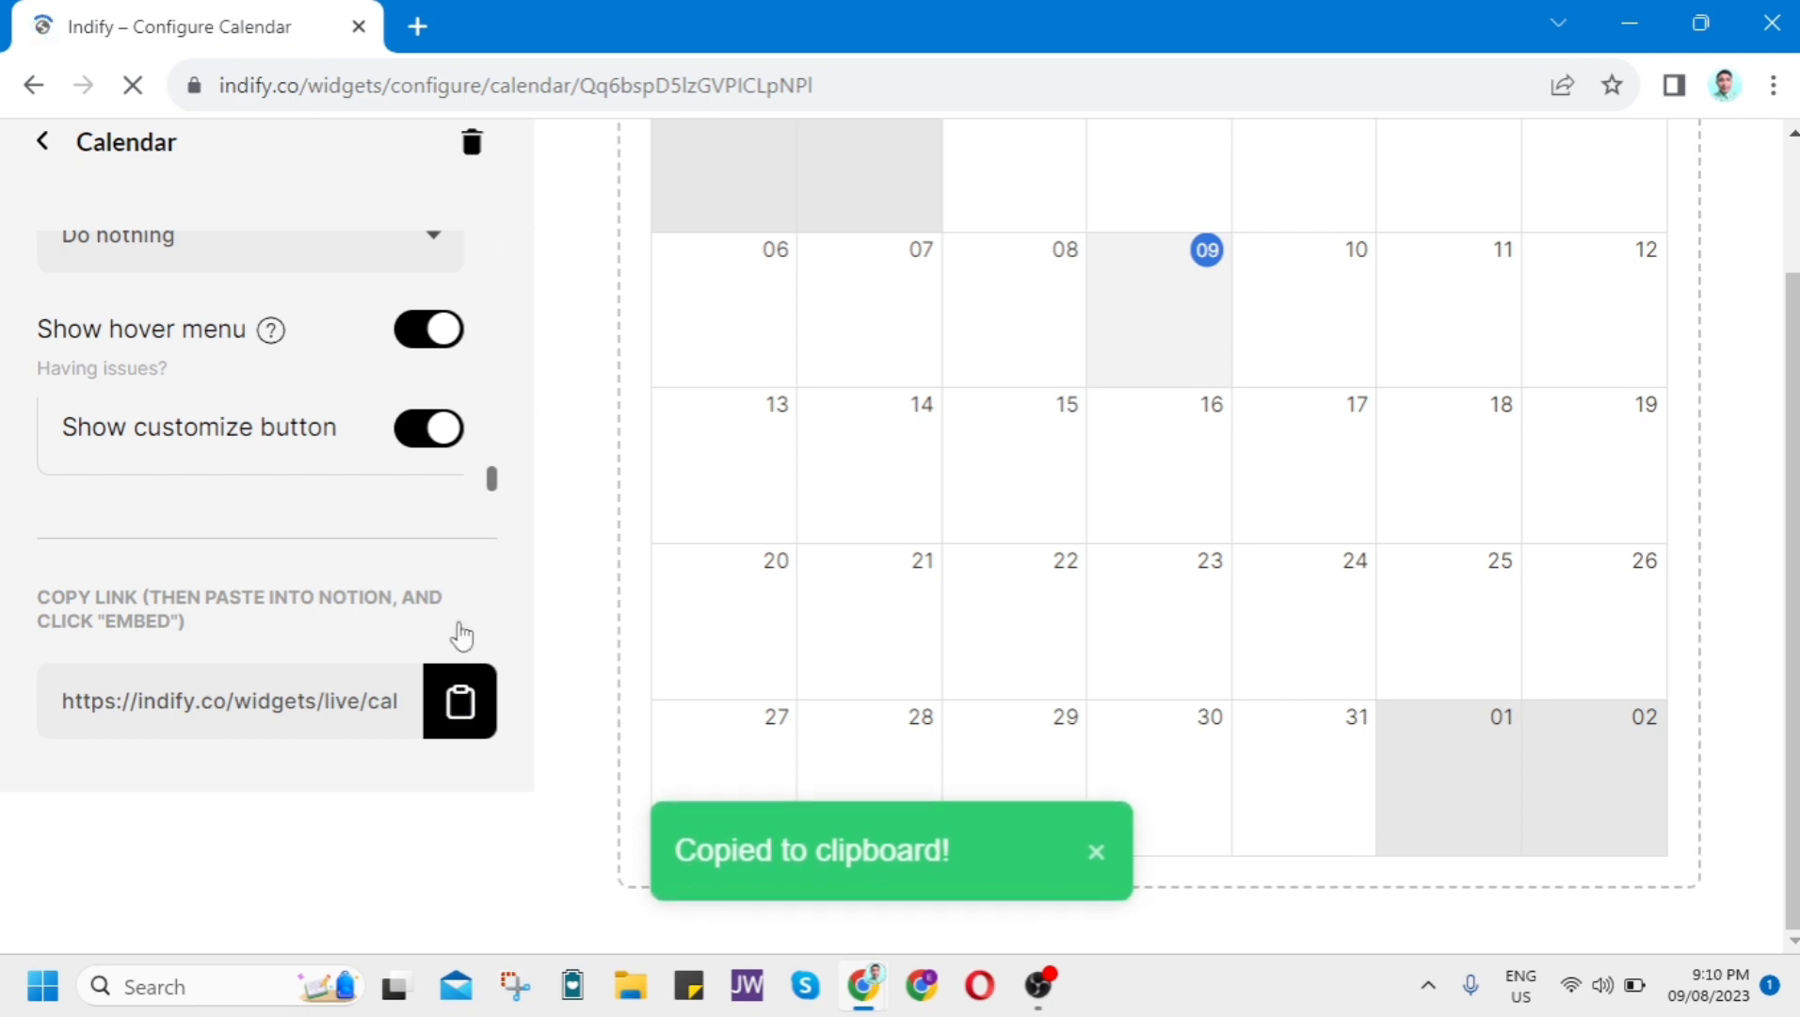
Open the Notion Calendar page in a new Chrome tab via the address-bar suggestion.
click(418, 27)
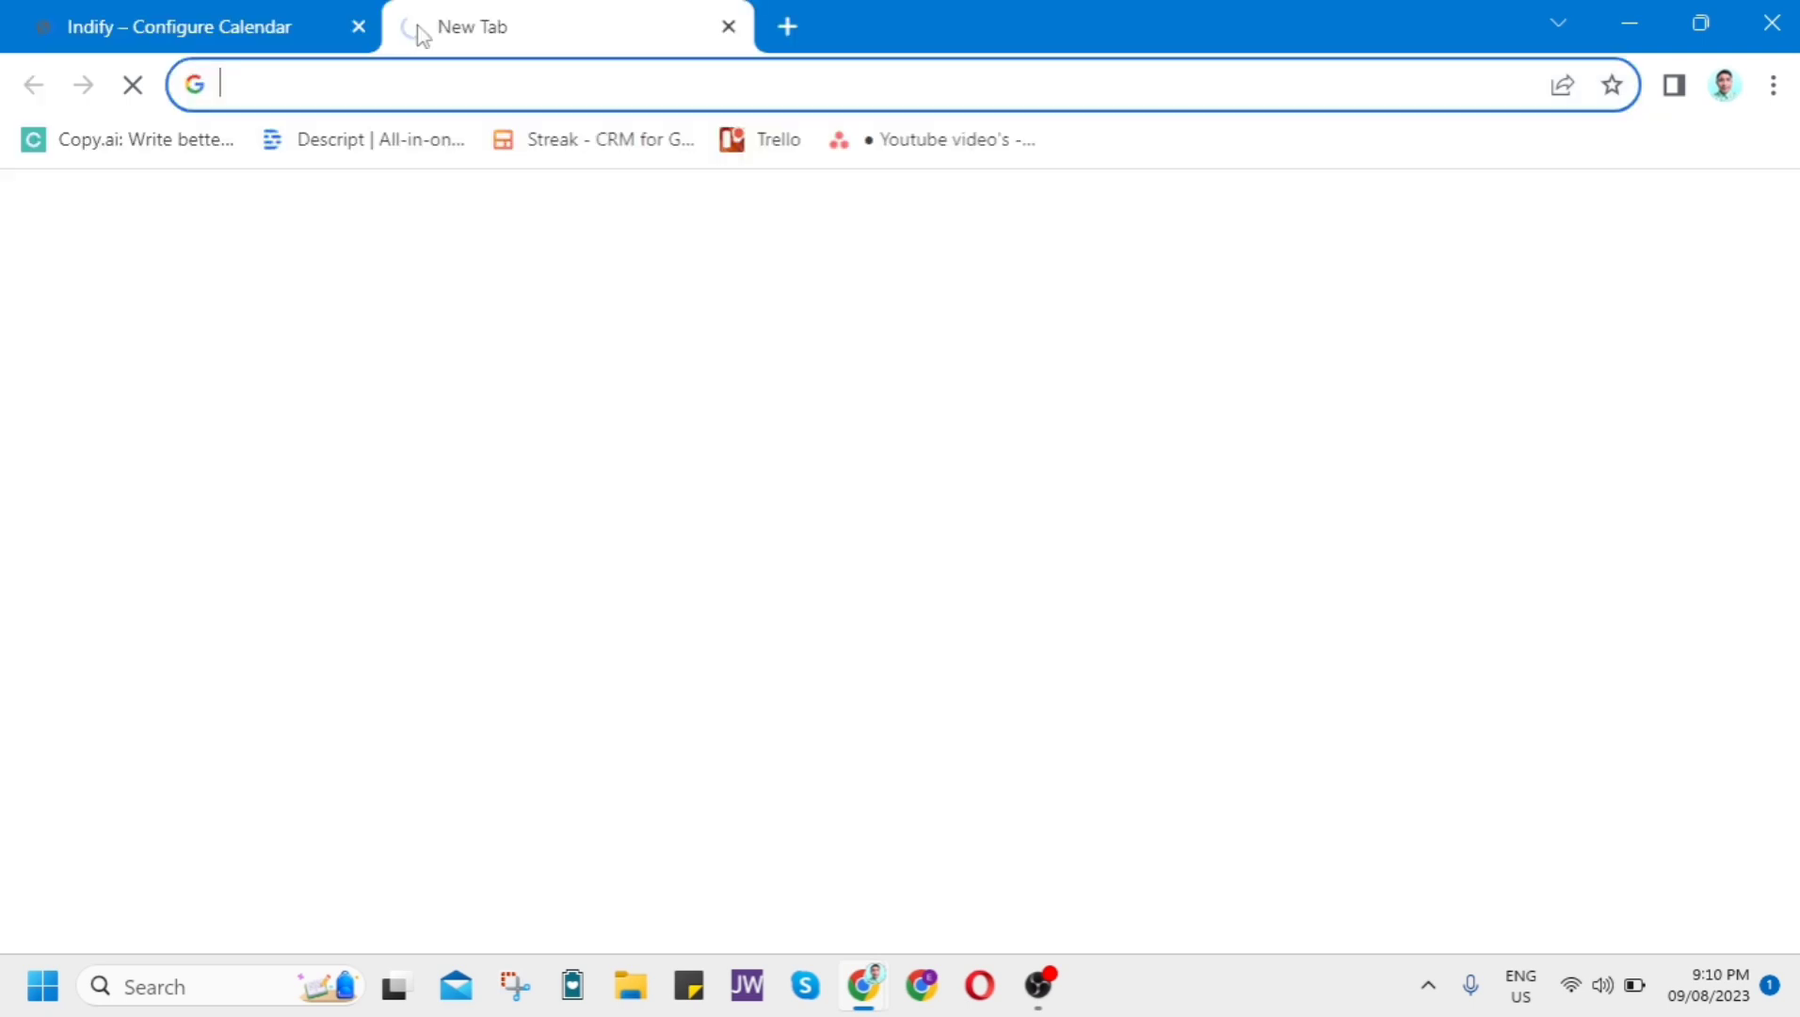
text(n)
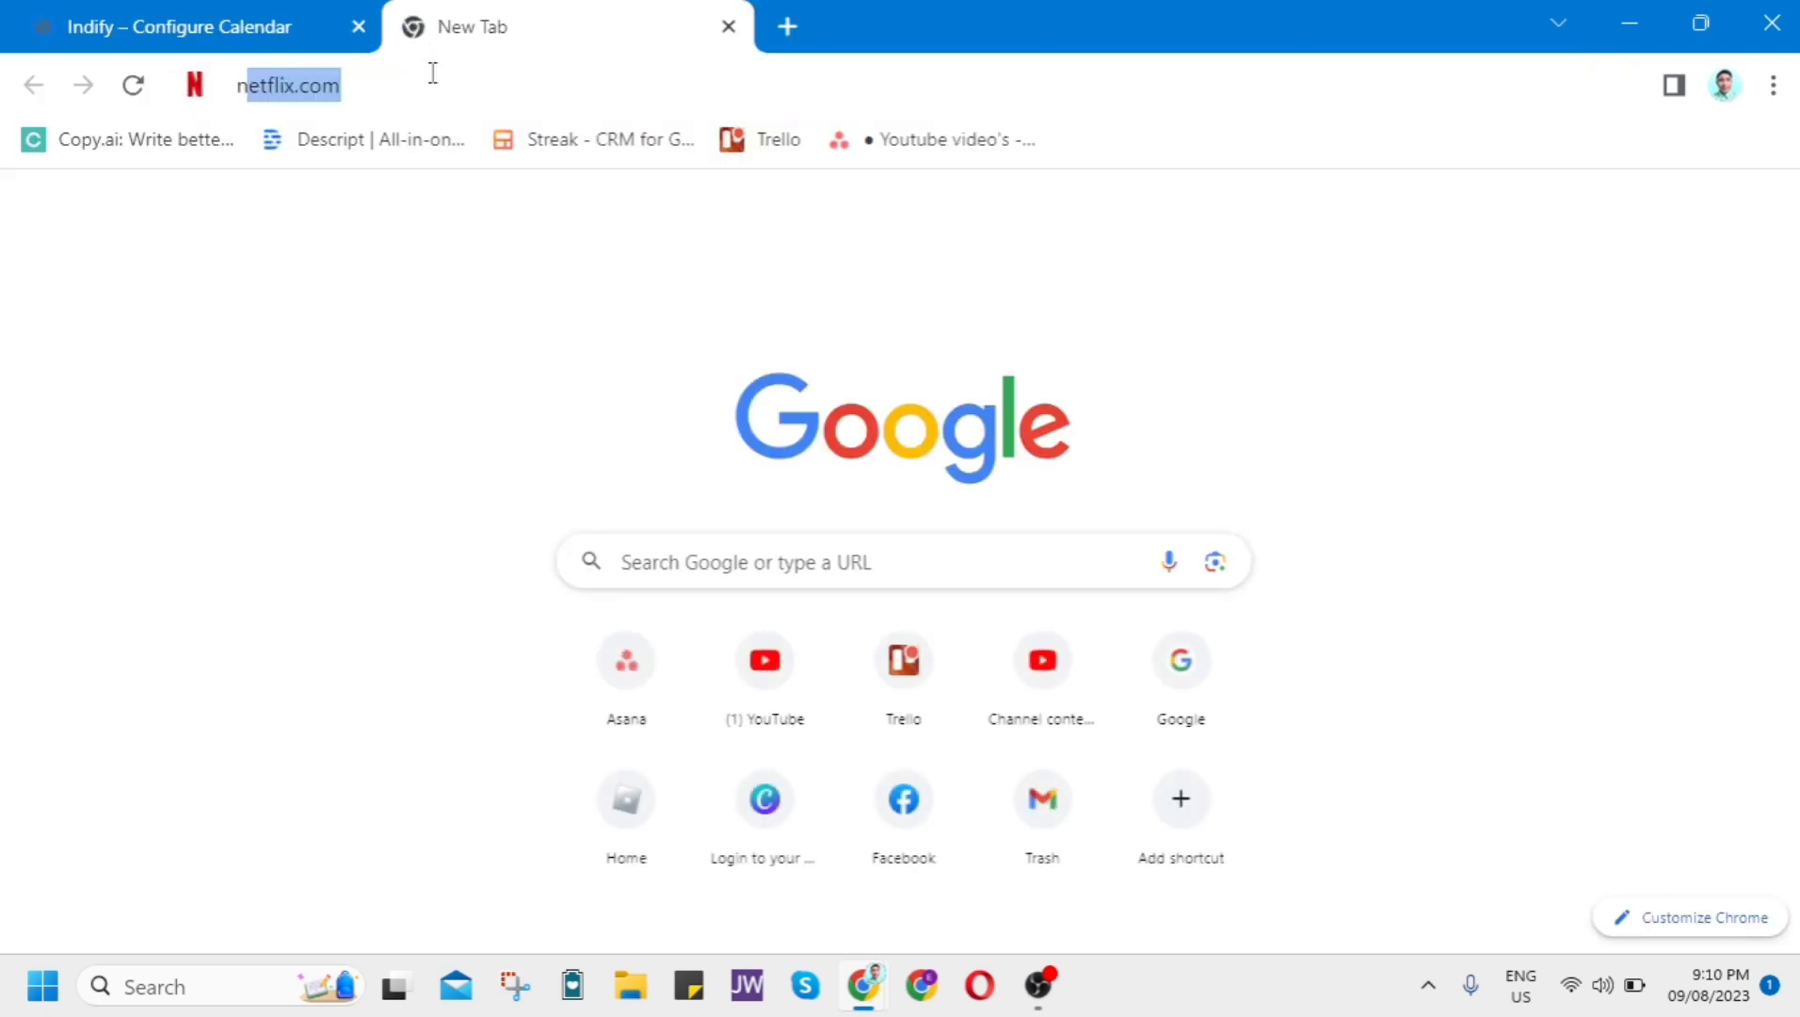
text(otio)
click(494, 582)
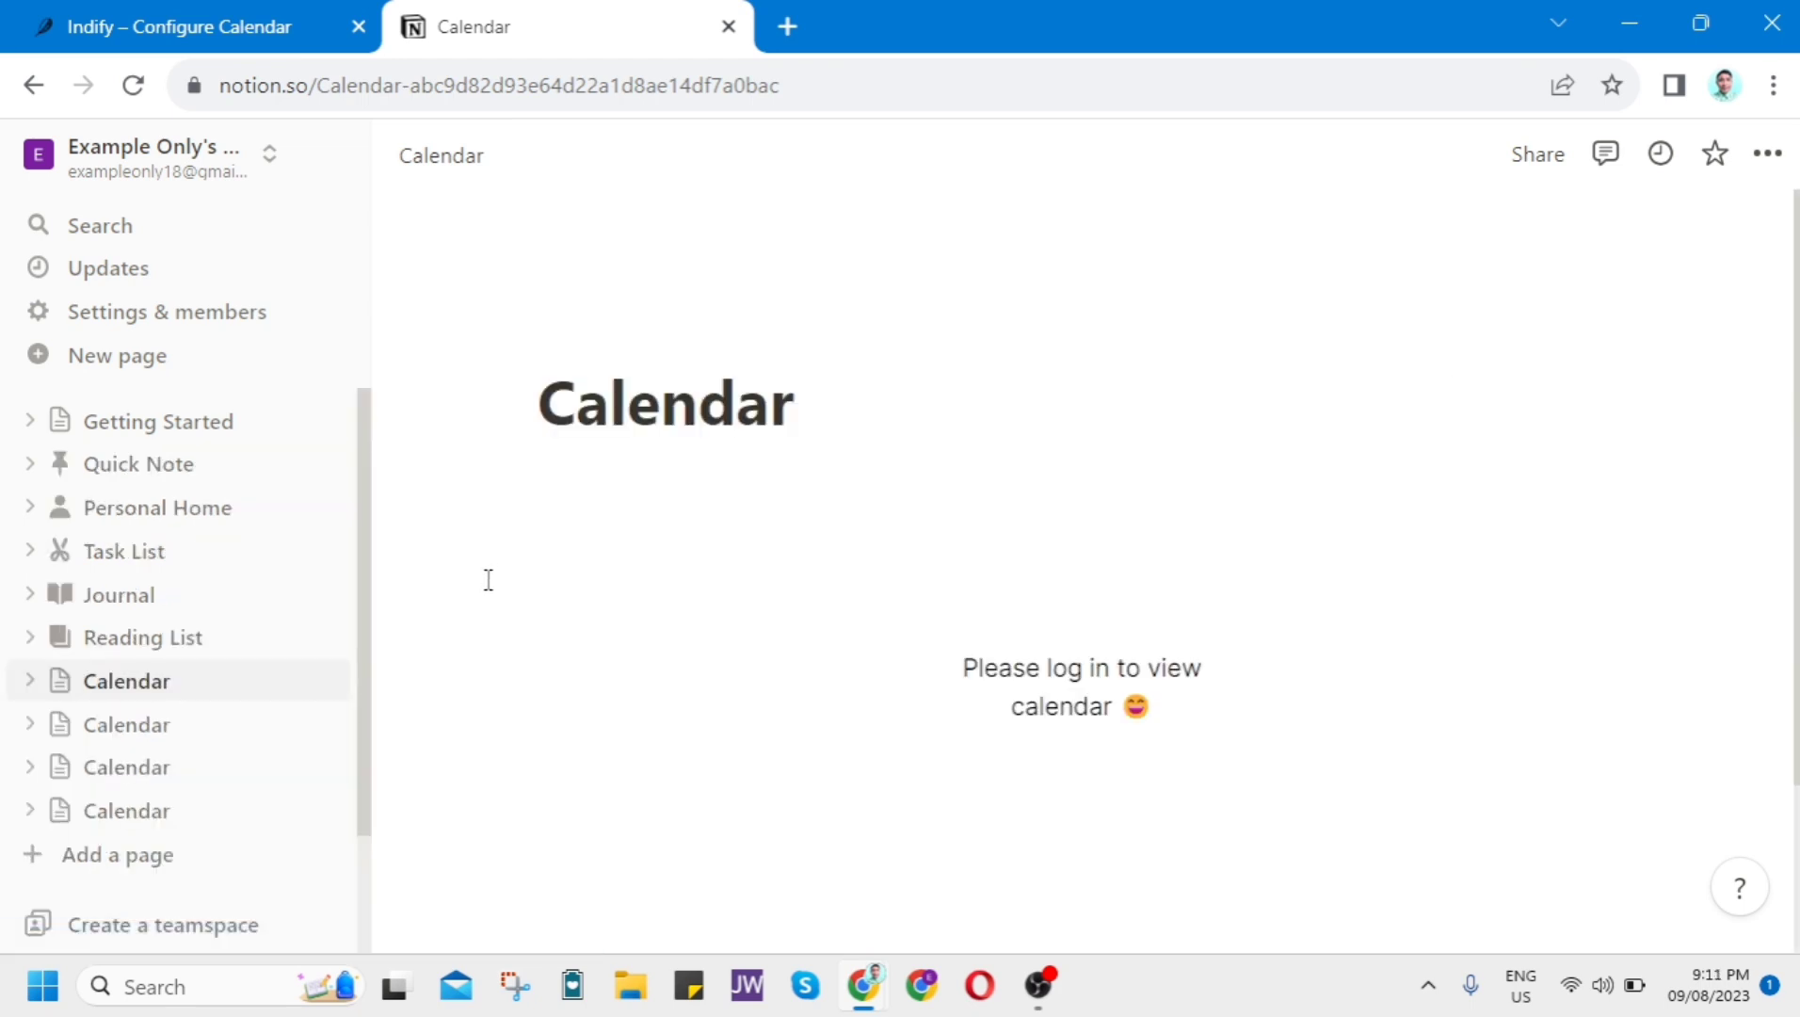
Add an empty page named 'Calendar' and paste the widget link as an embed.
click(117, 856)
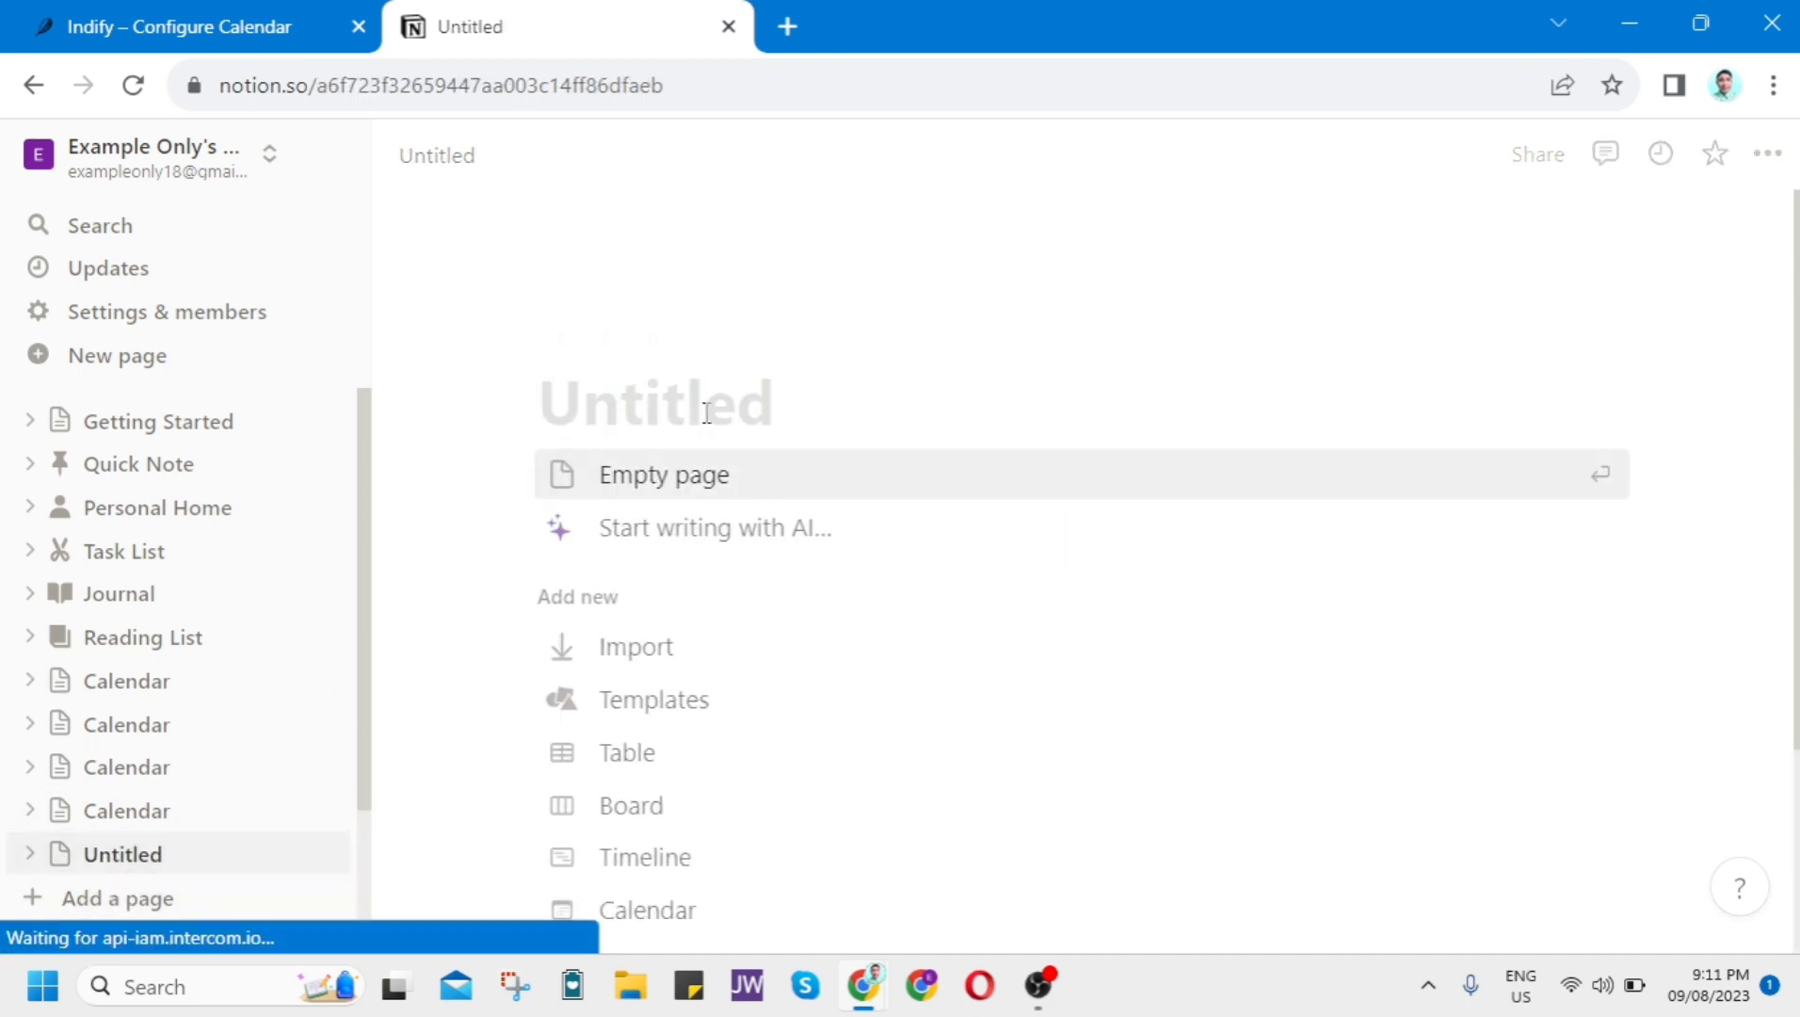
text(Calendar)
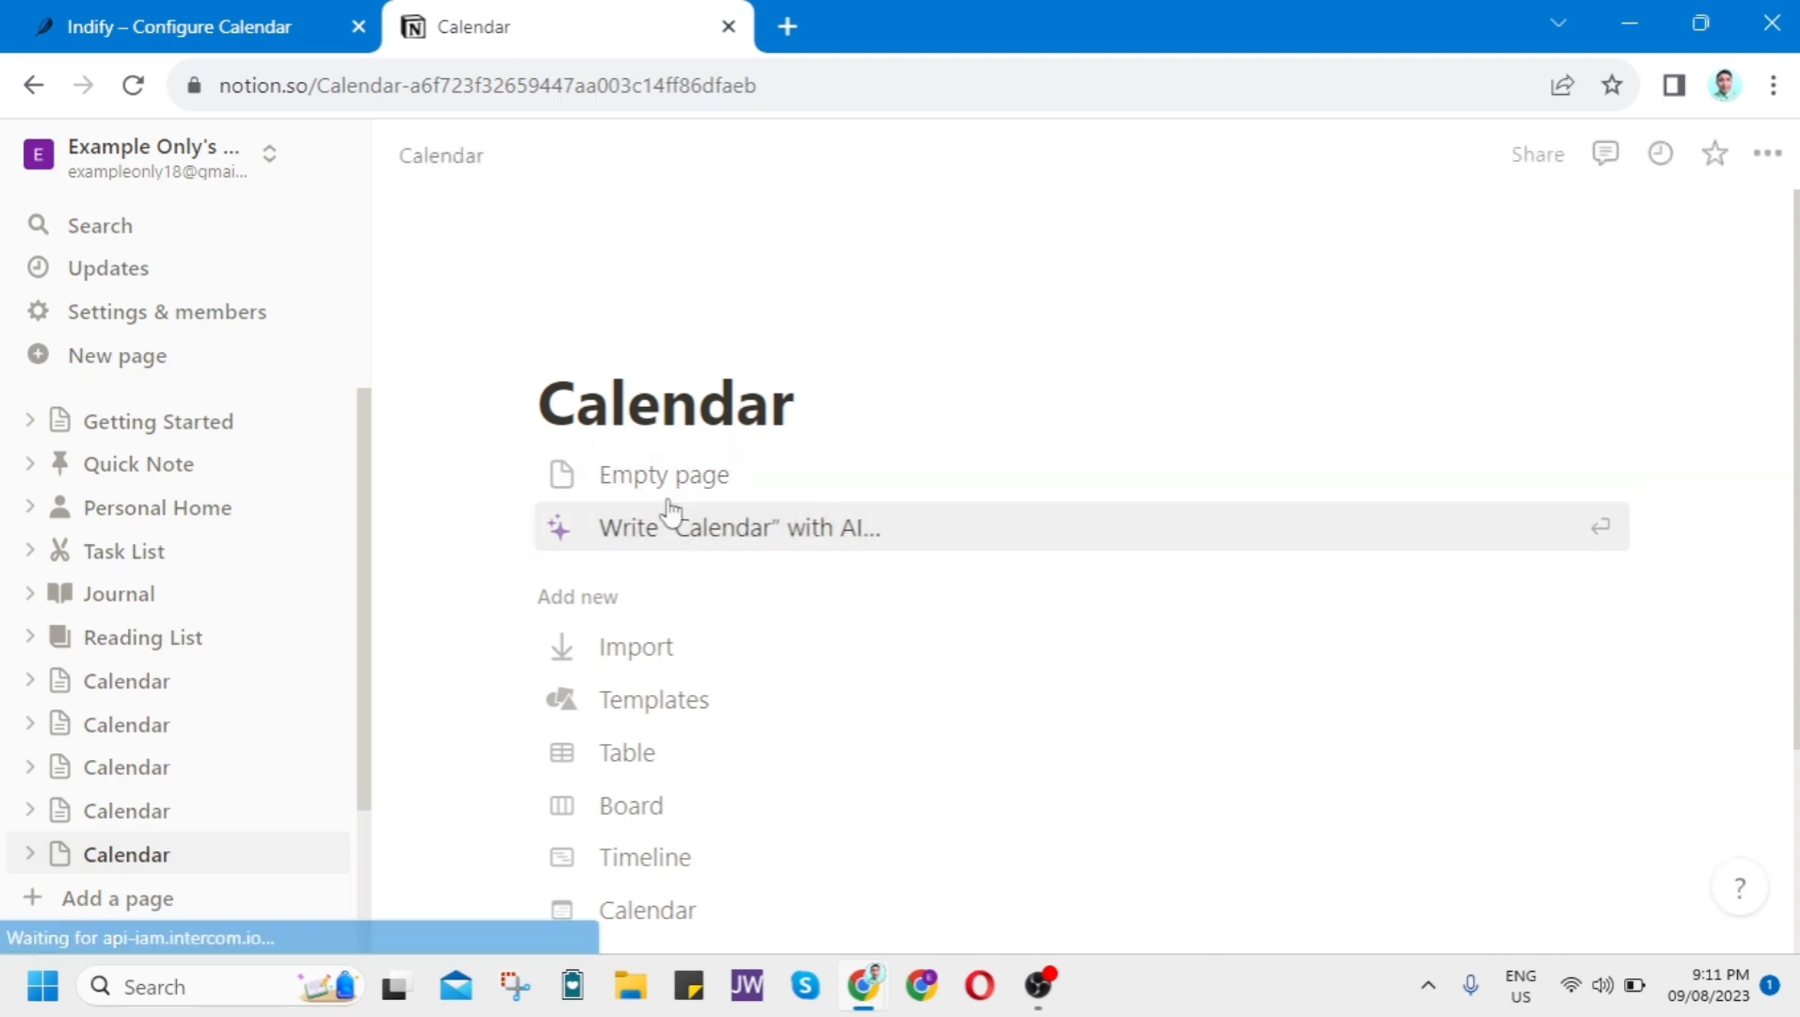
click(654, 477)
right_click(627, 477)
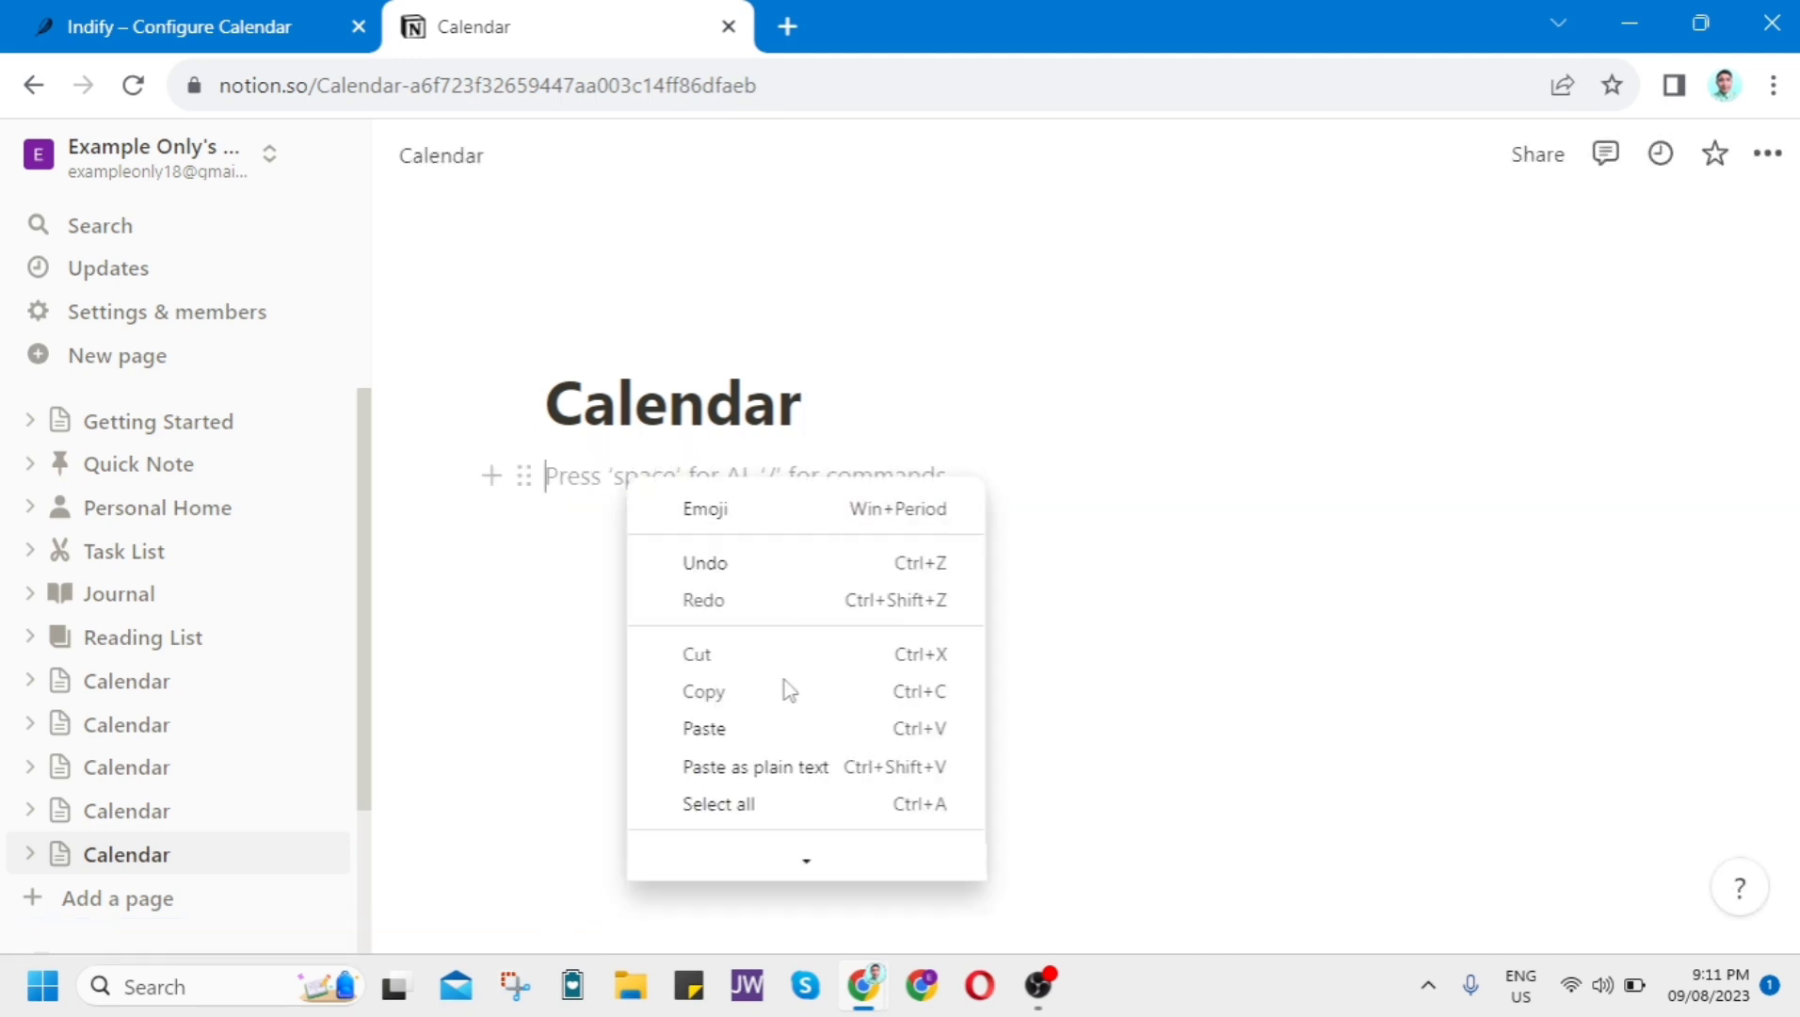
click(782, 728)
click(1373, 612)
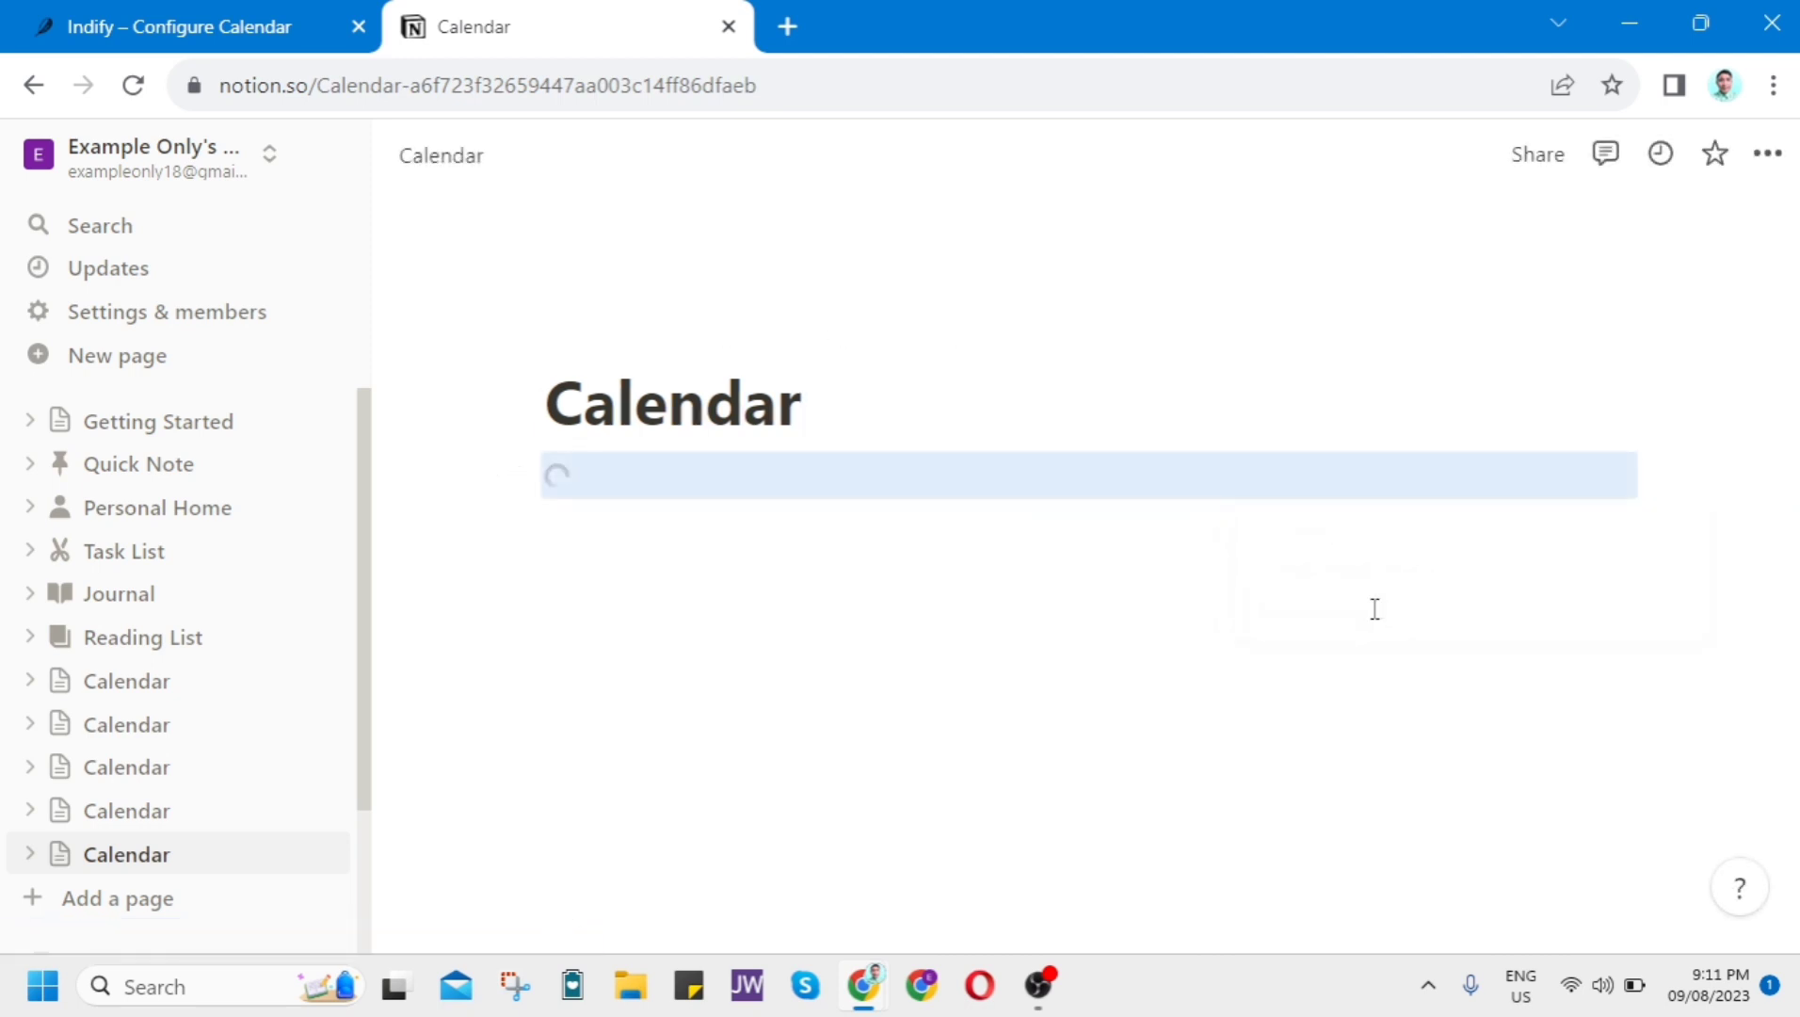